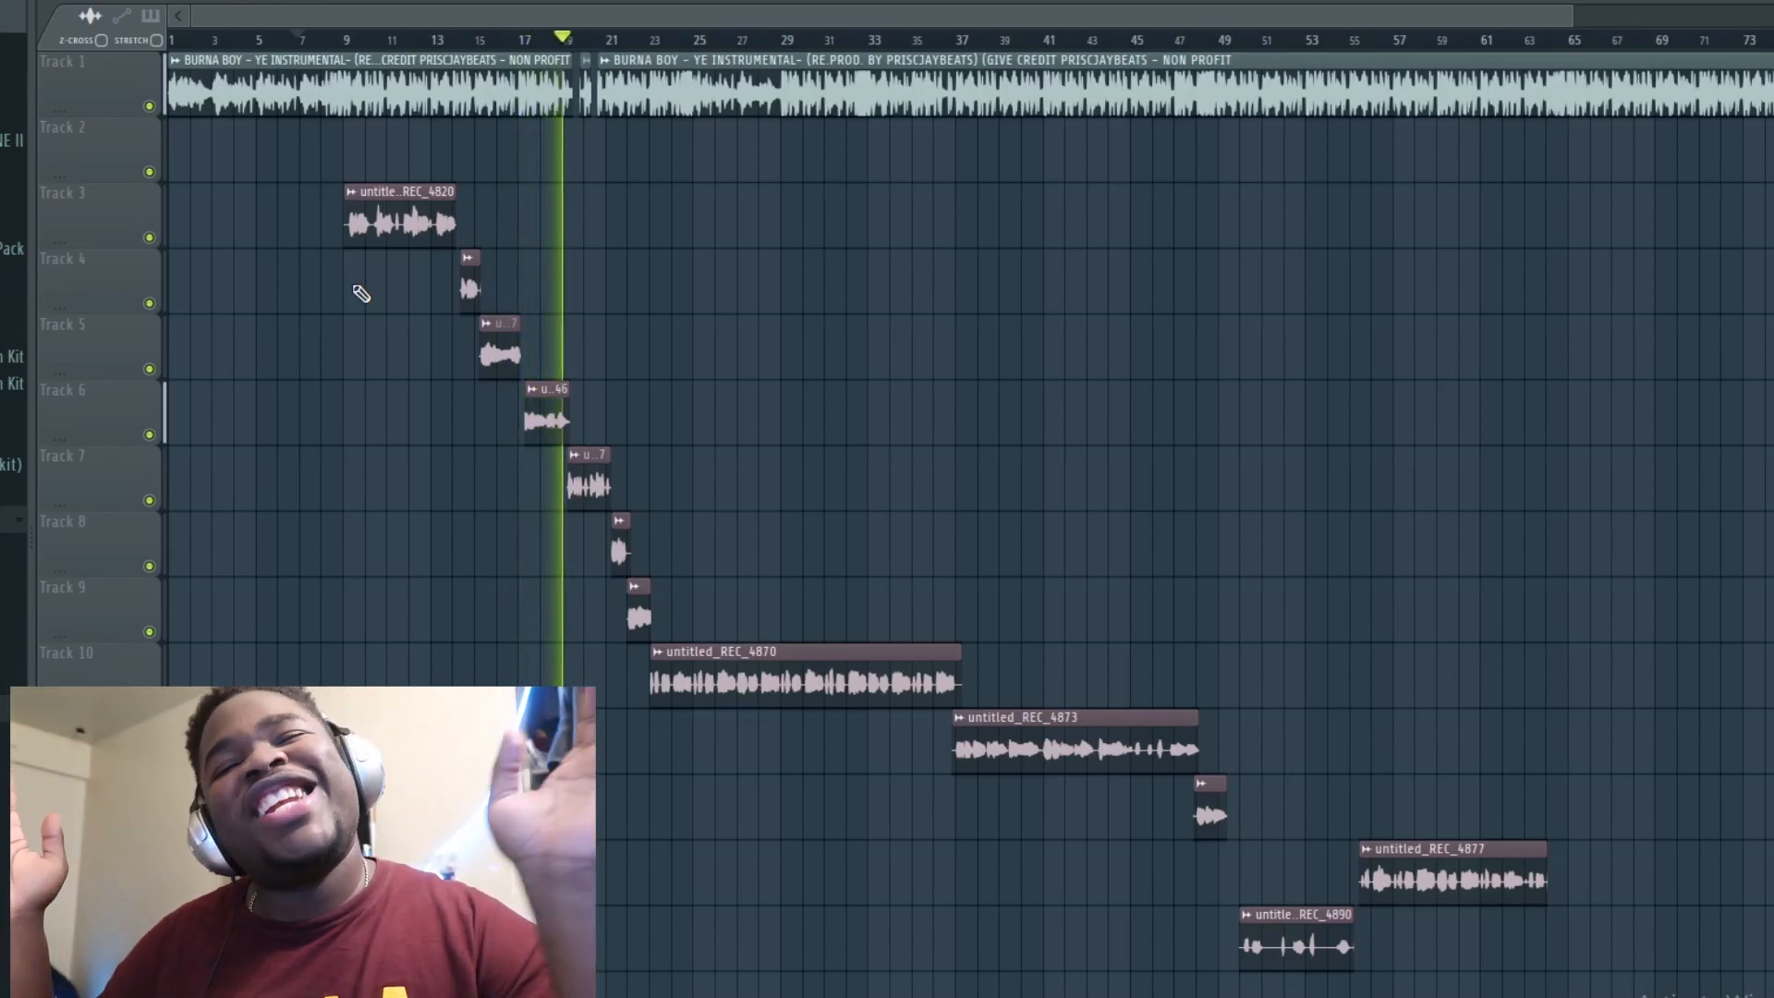
Step: Stop playback and open the mixer, maximizing it to full size
key("space")
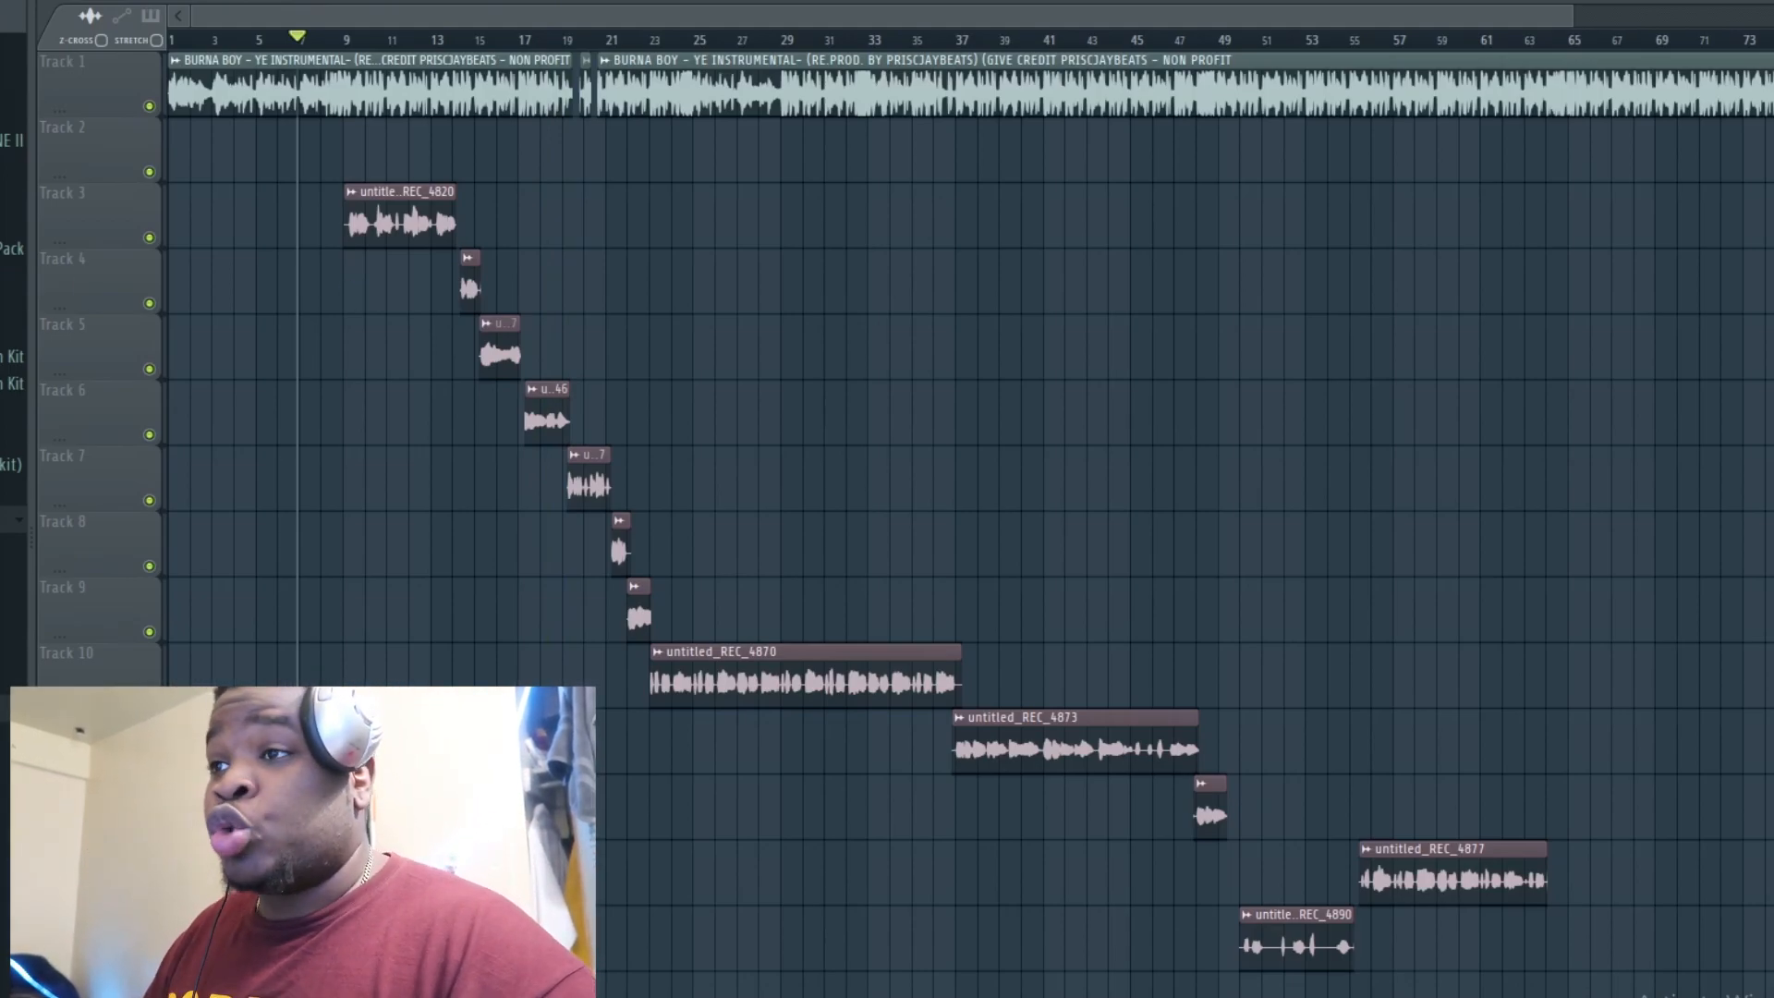
key("F9")
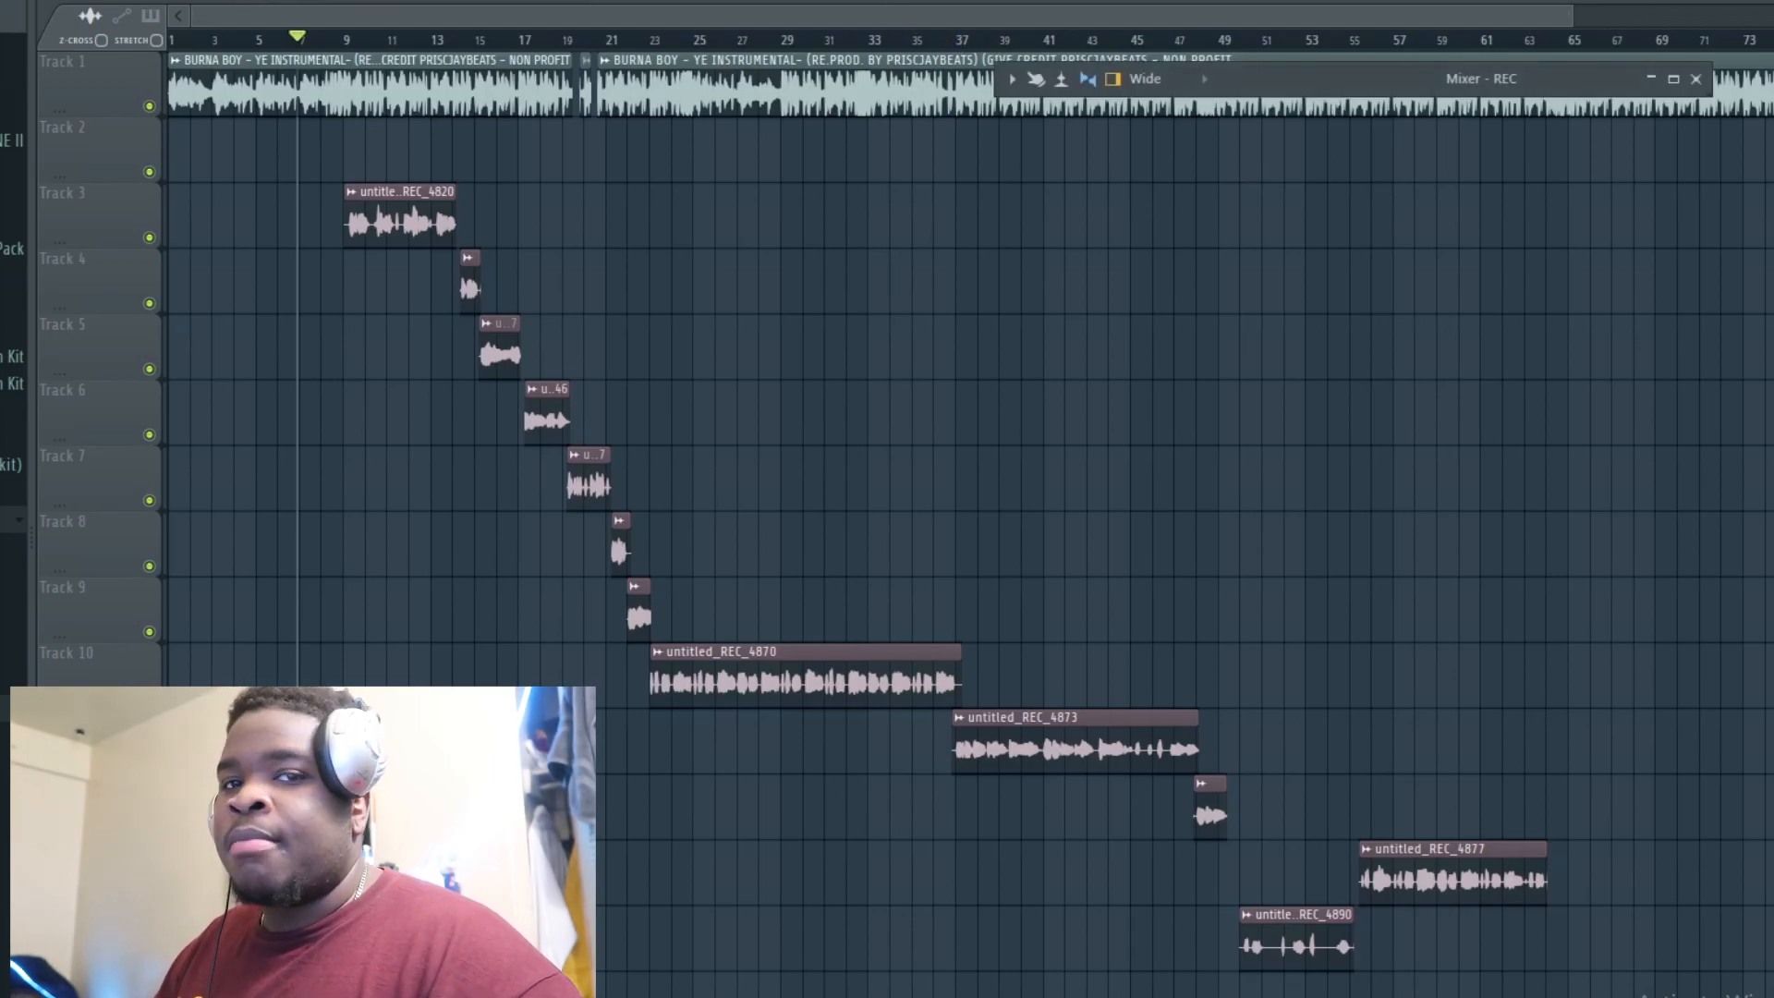
double_click(1368, 76)
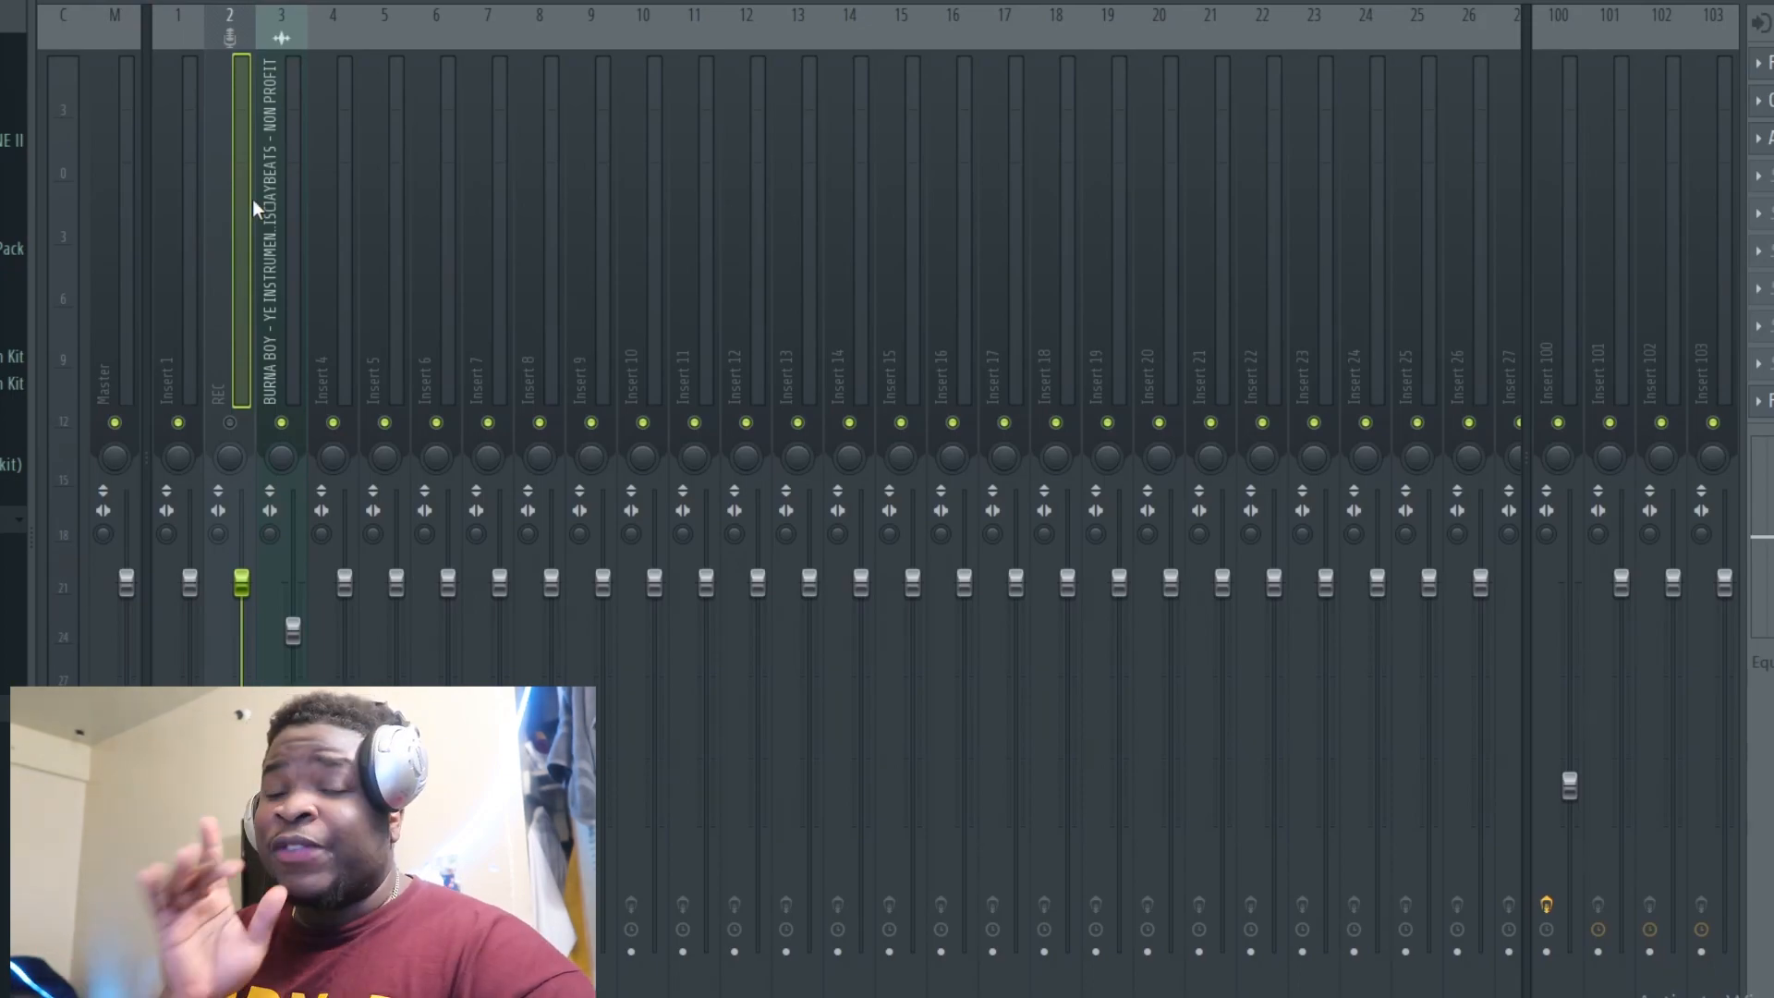
Step: Open the Fruity Limiter on the REC insert to inspect its settings, then close it
left_click(1770, 63)
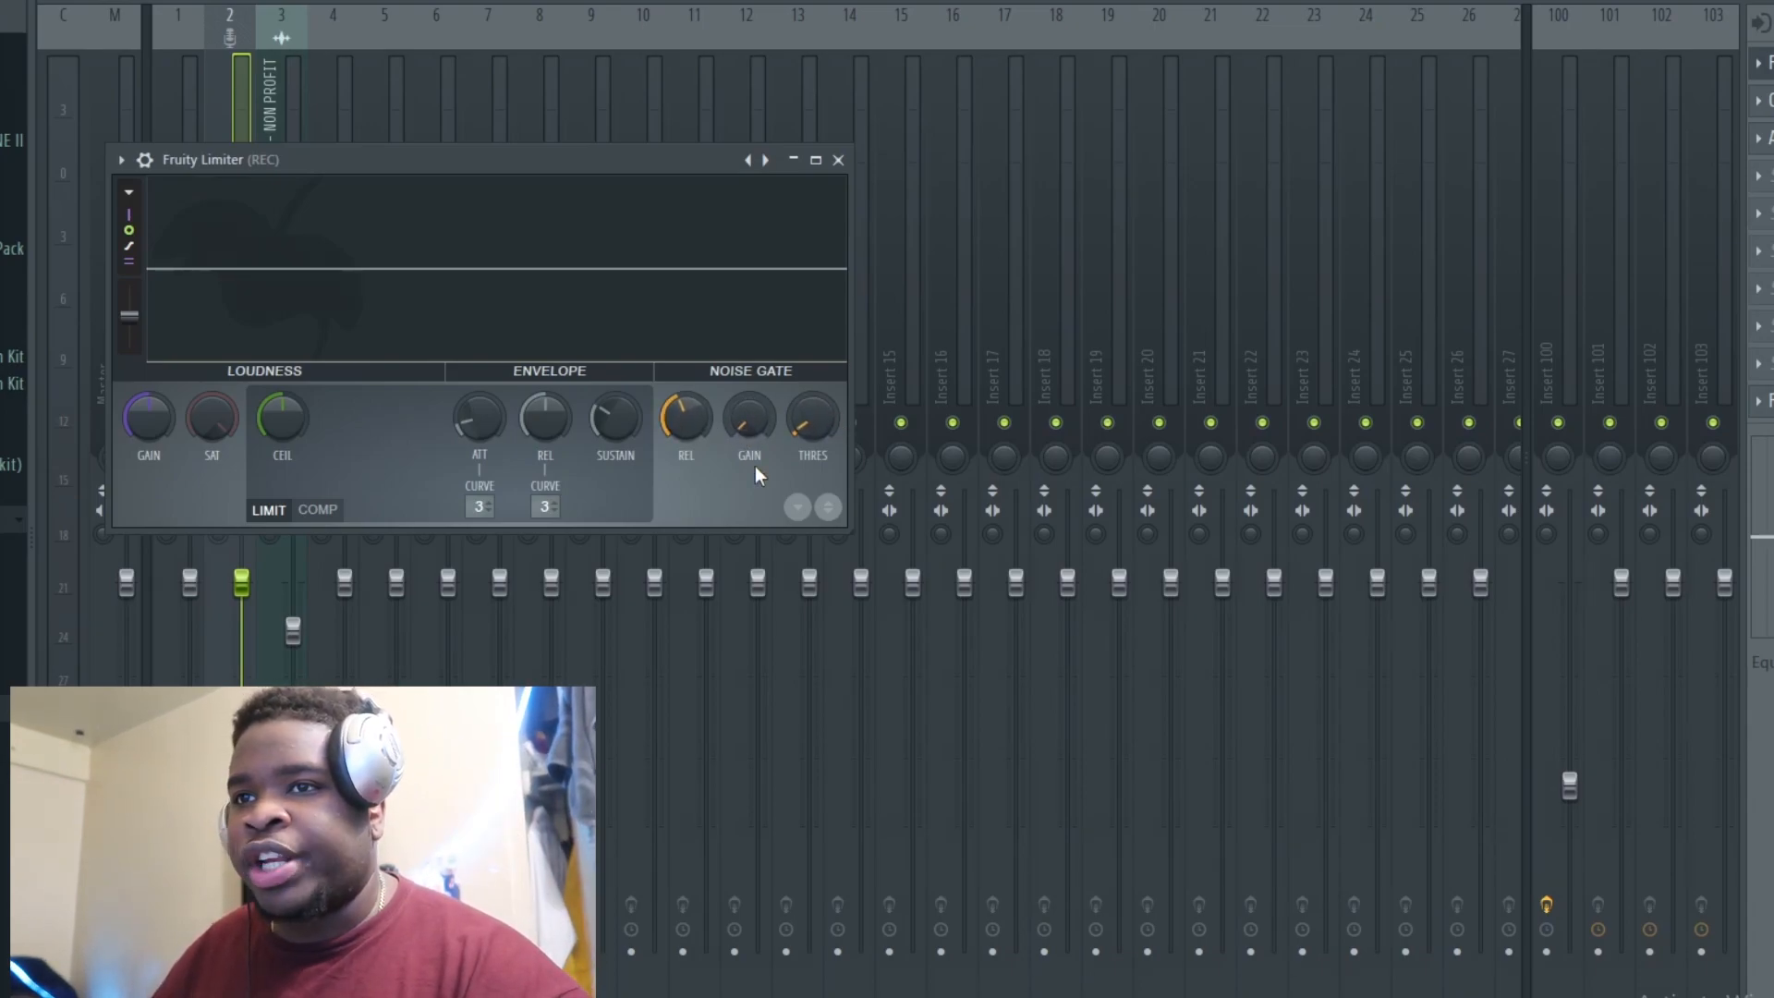
left_click(838, 160)
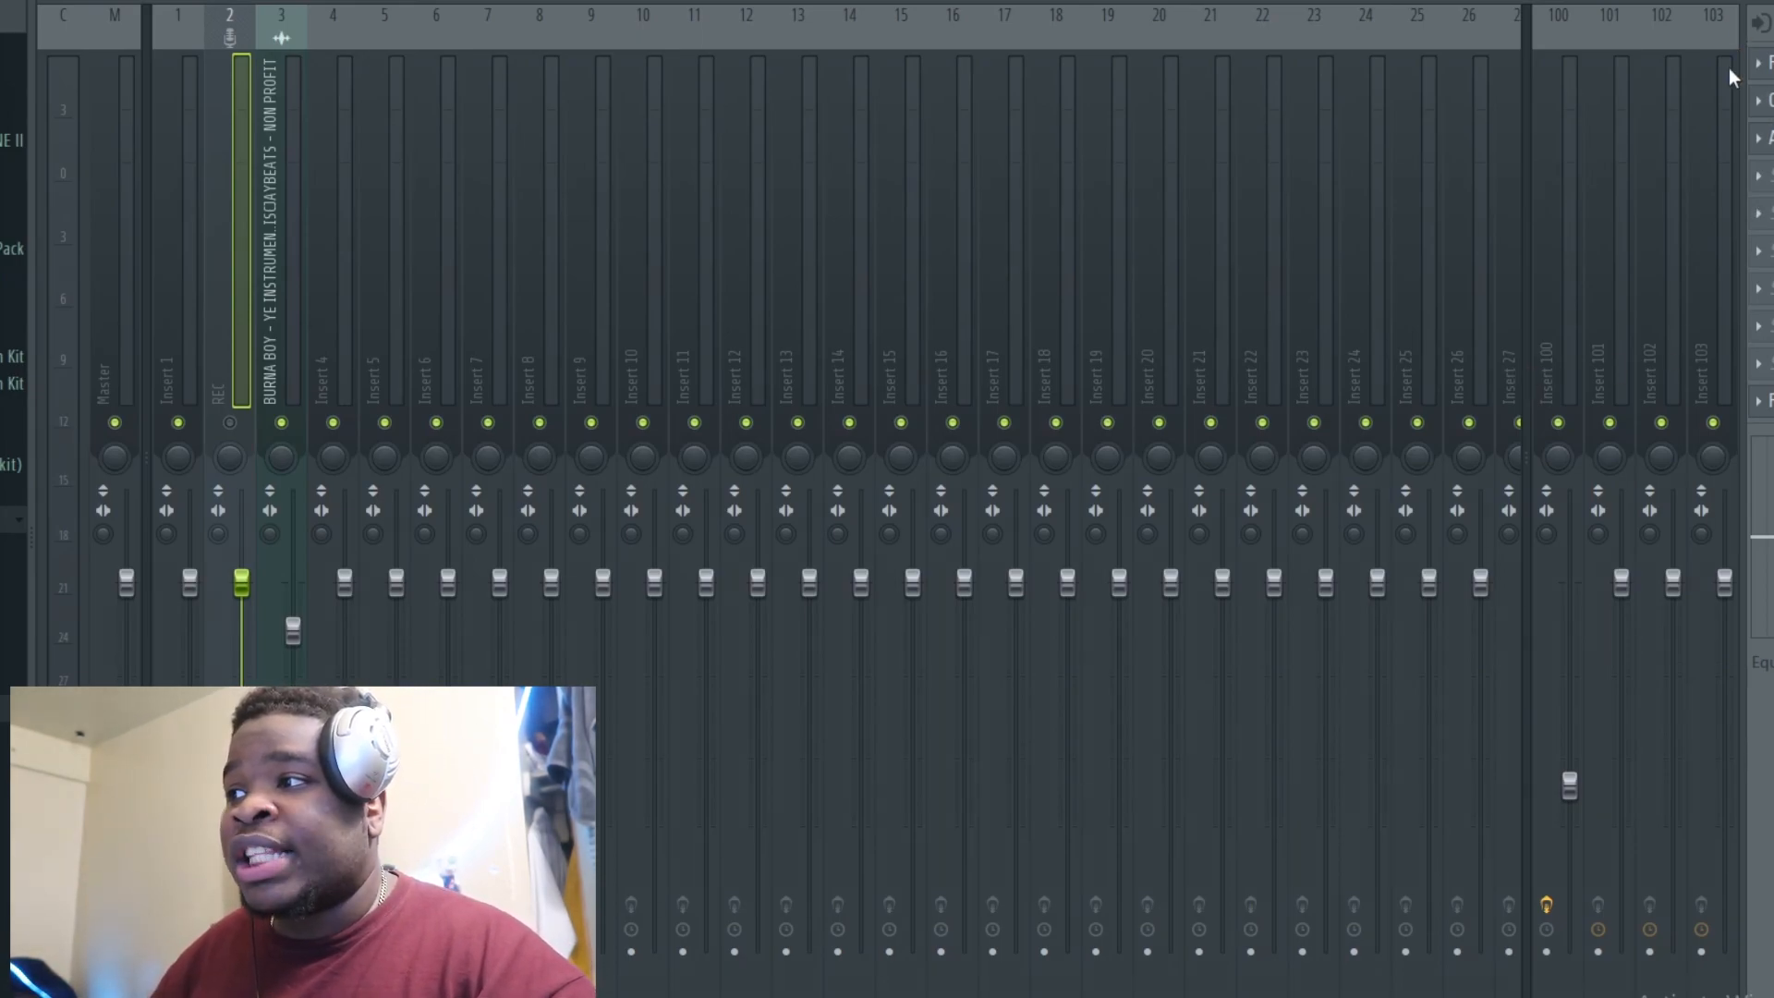
Step: Inspect the C6 Stereo and Auto-Tune Evo plugins on the REC insert, closing each afterwards
left_click(1770, 101)
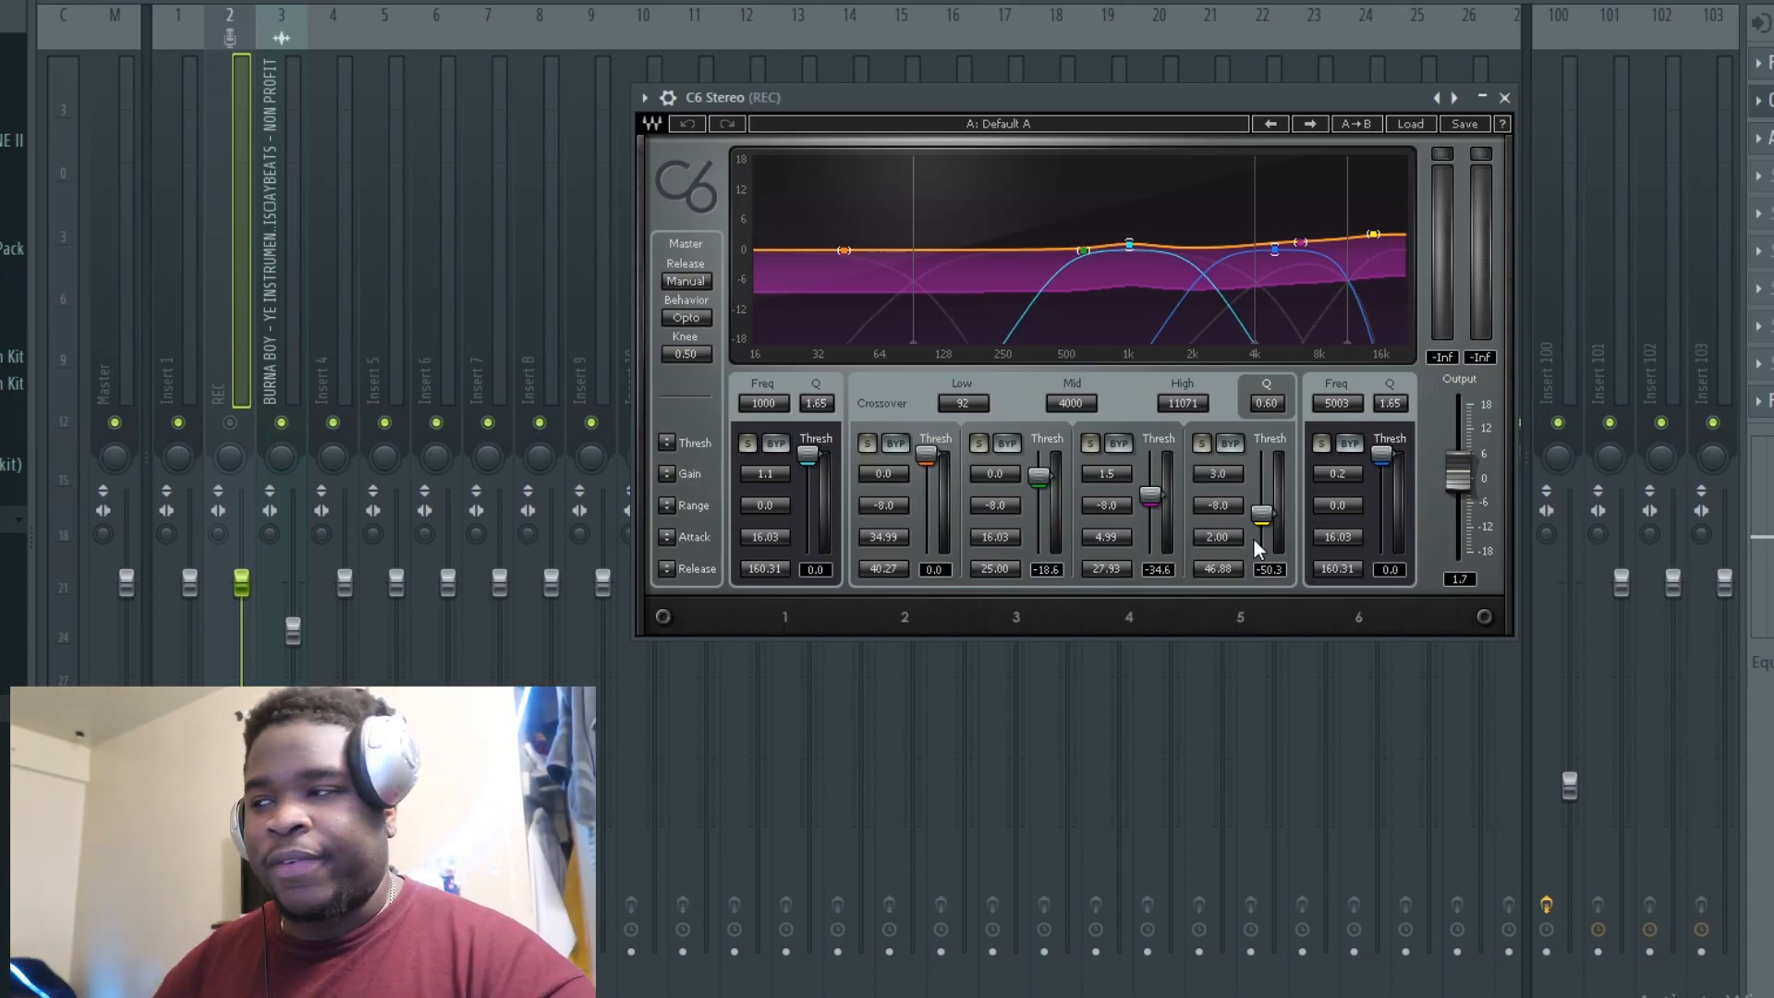
left_click(1505, 97)
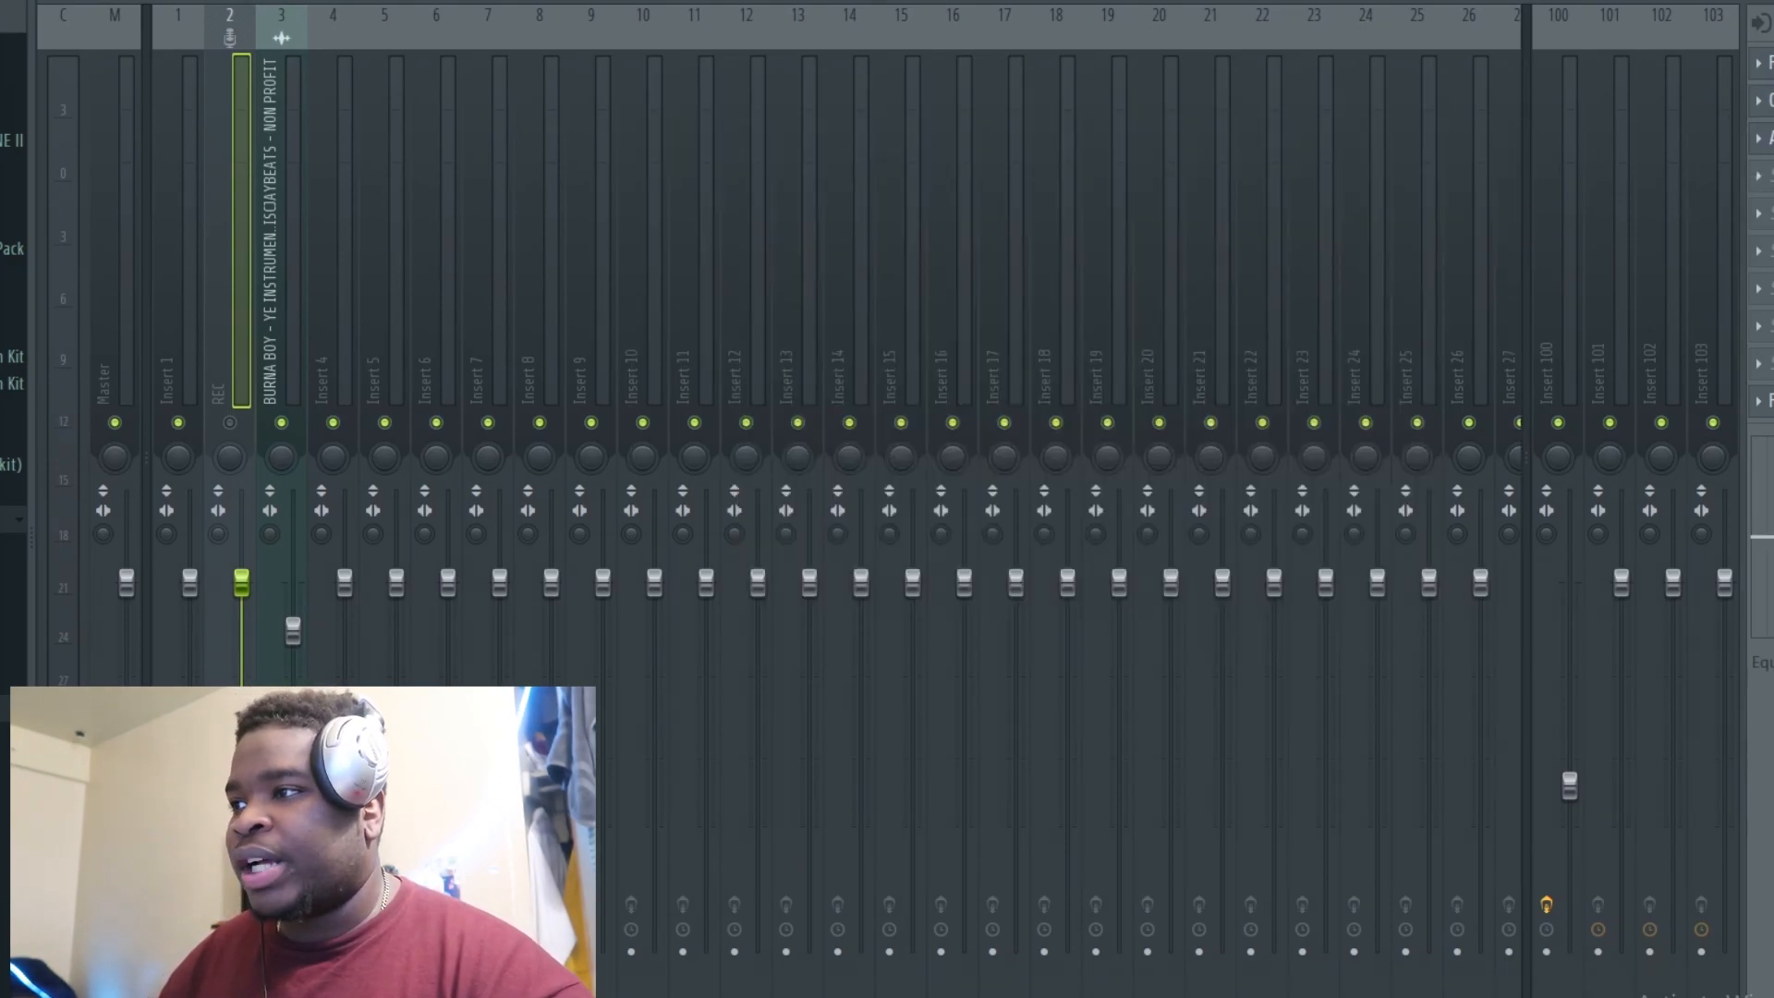
left_click(1770, 100)
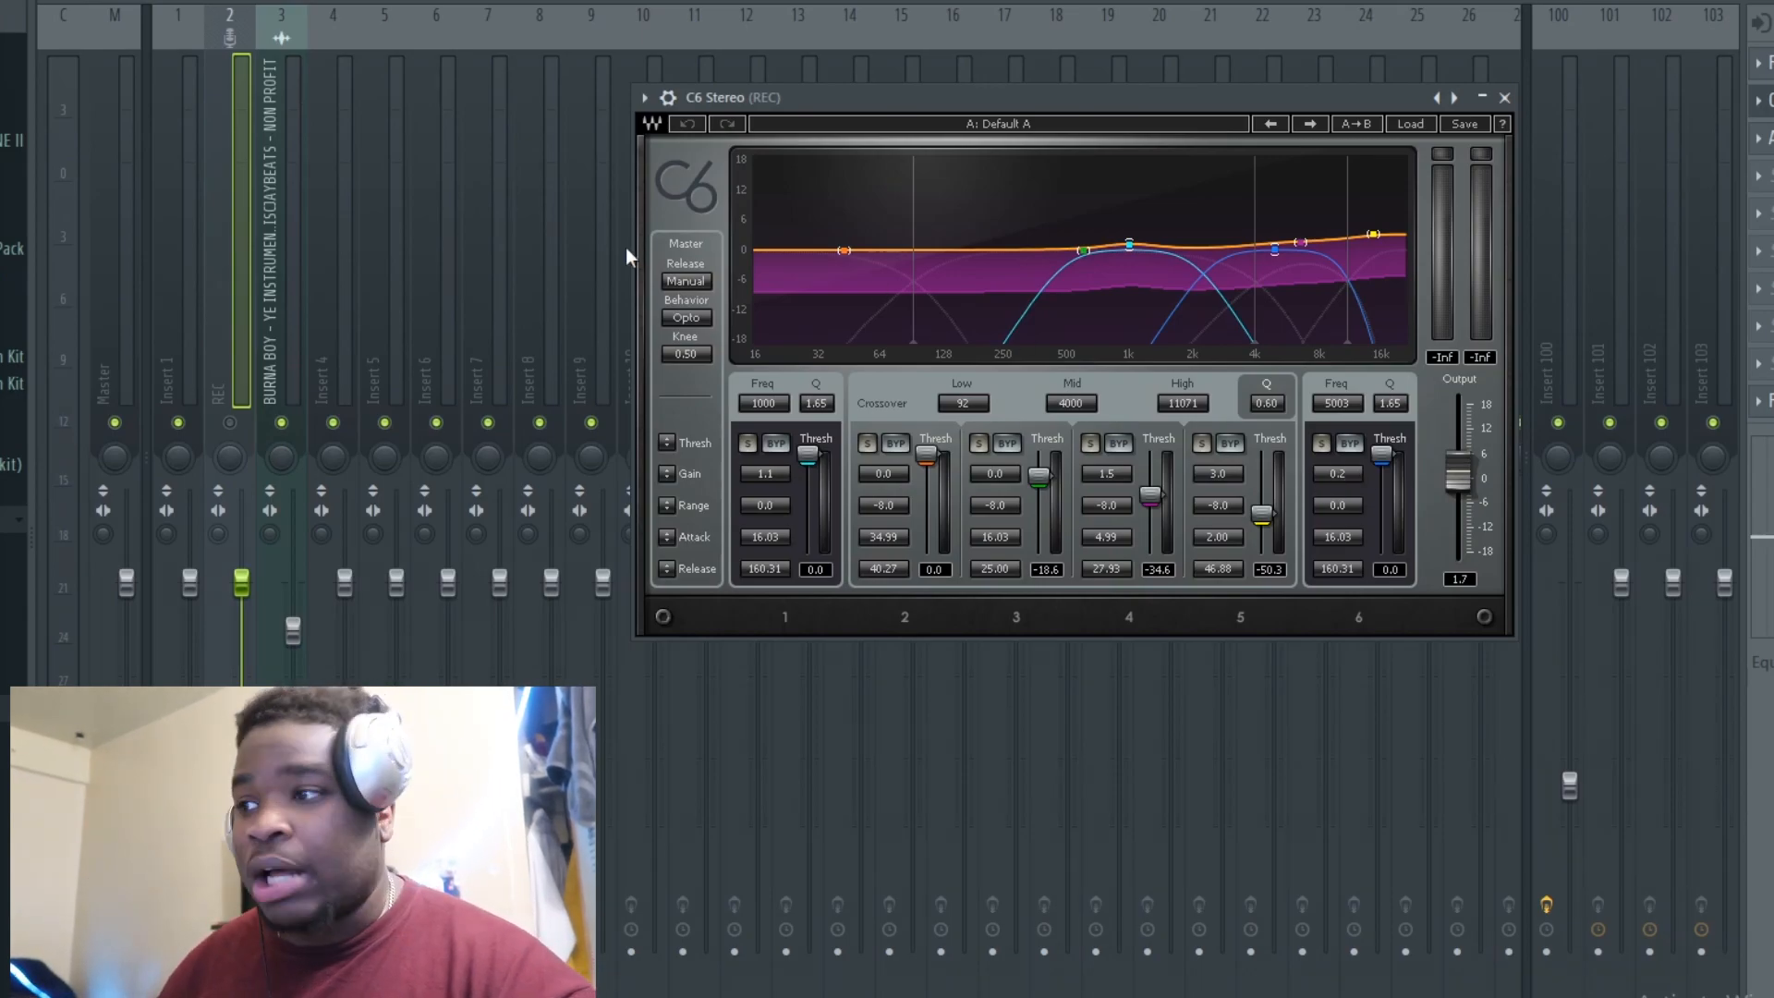
left_click(1503, 98)
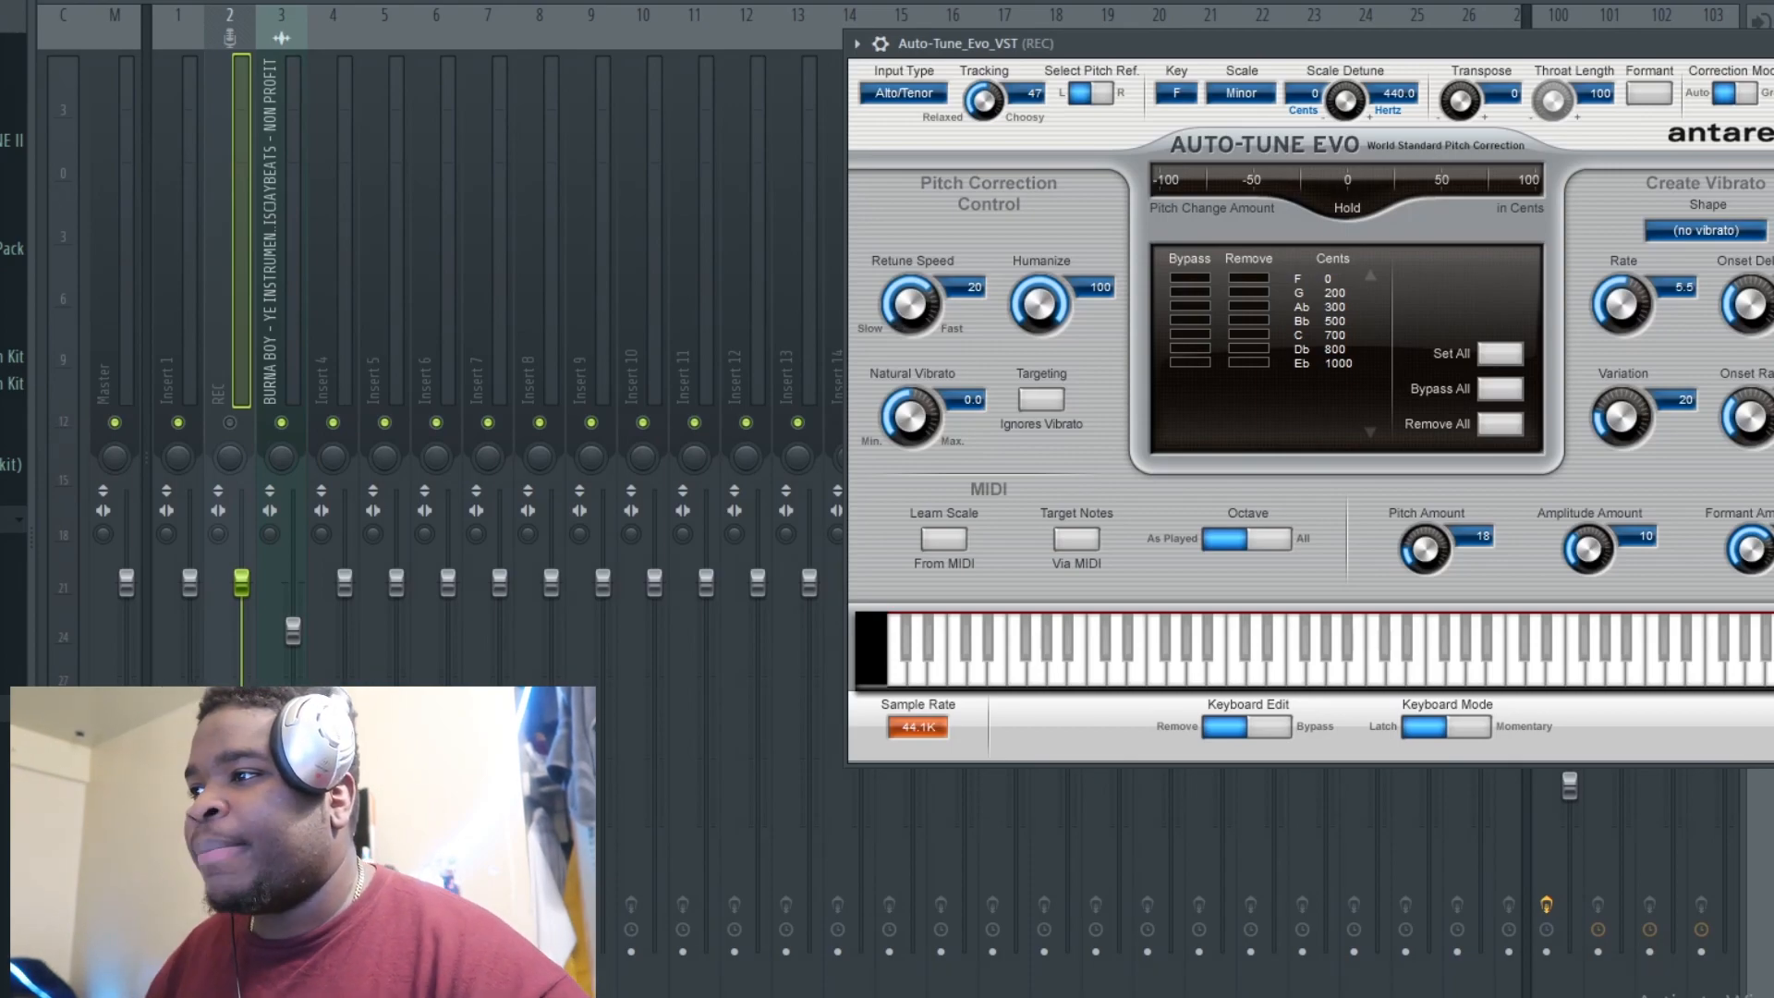
key("Escape")
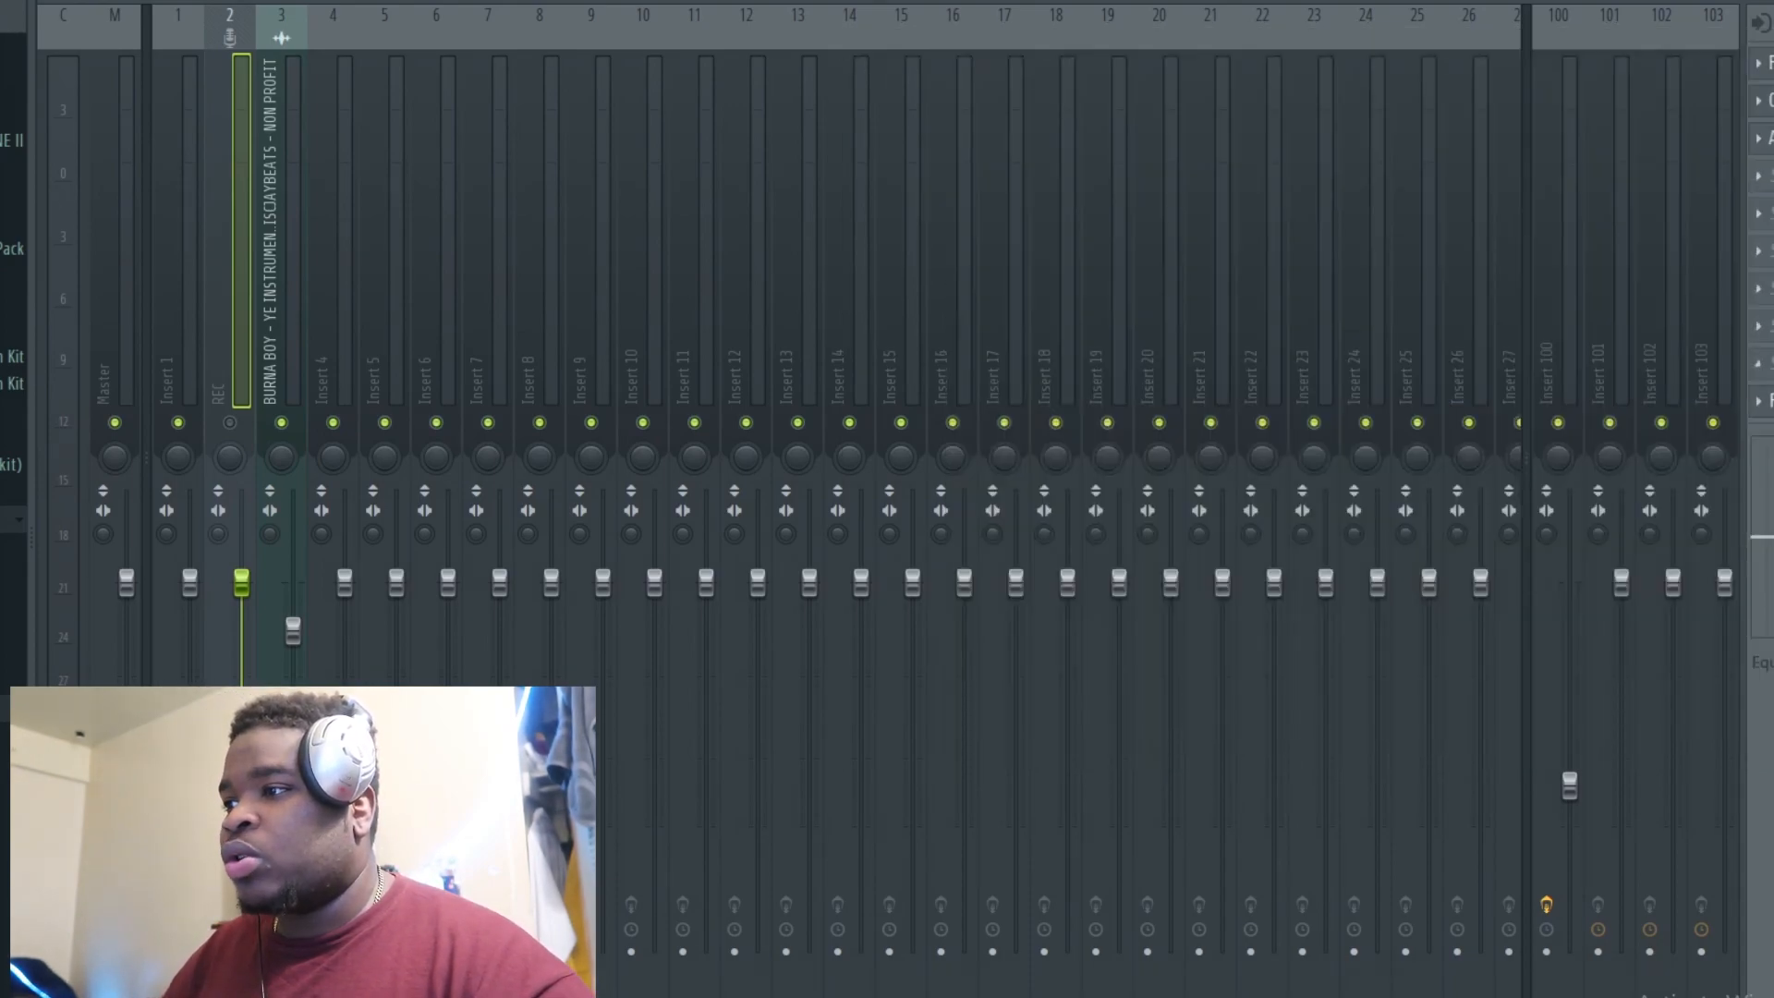
Step: Inspect the REC insert's Fruity send and its target, insert 100
left_click(1769, 401)
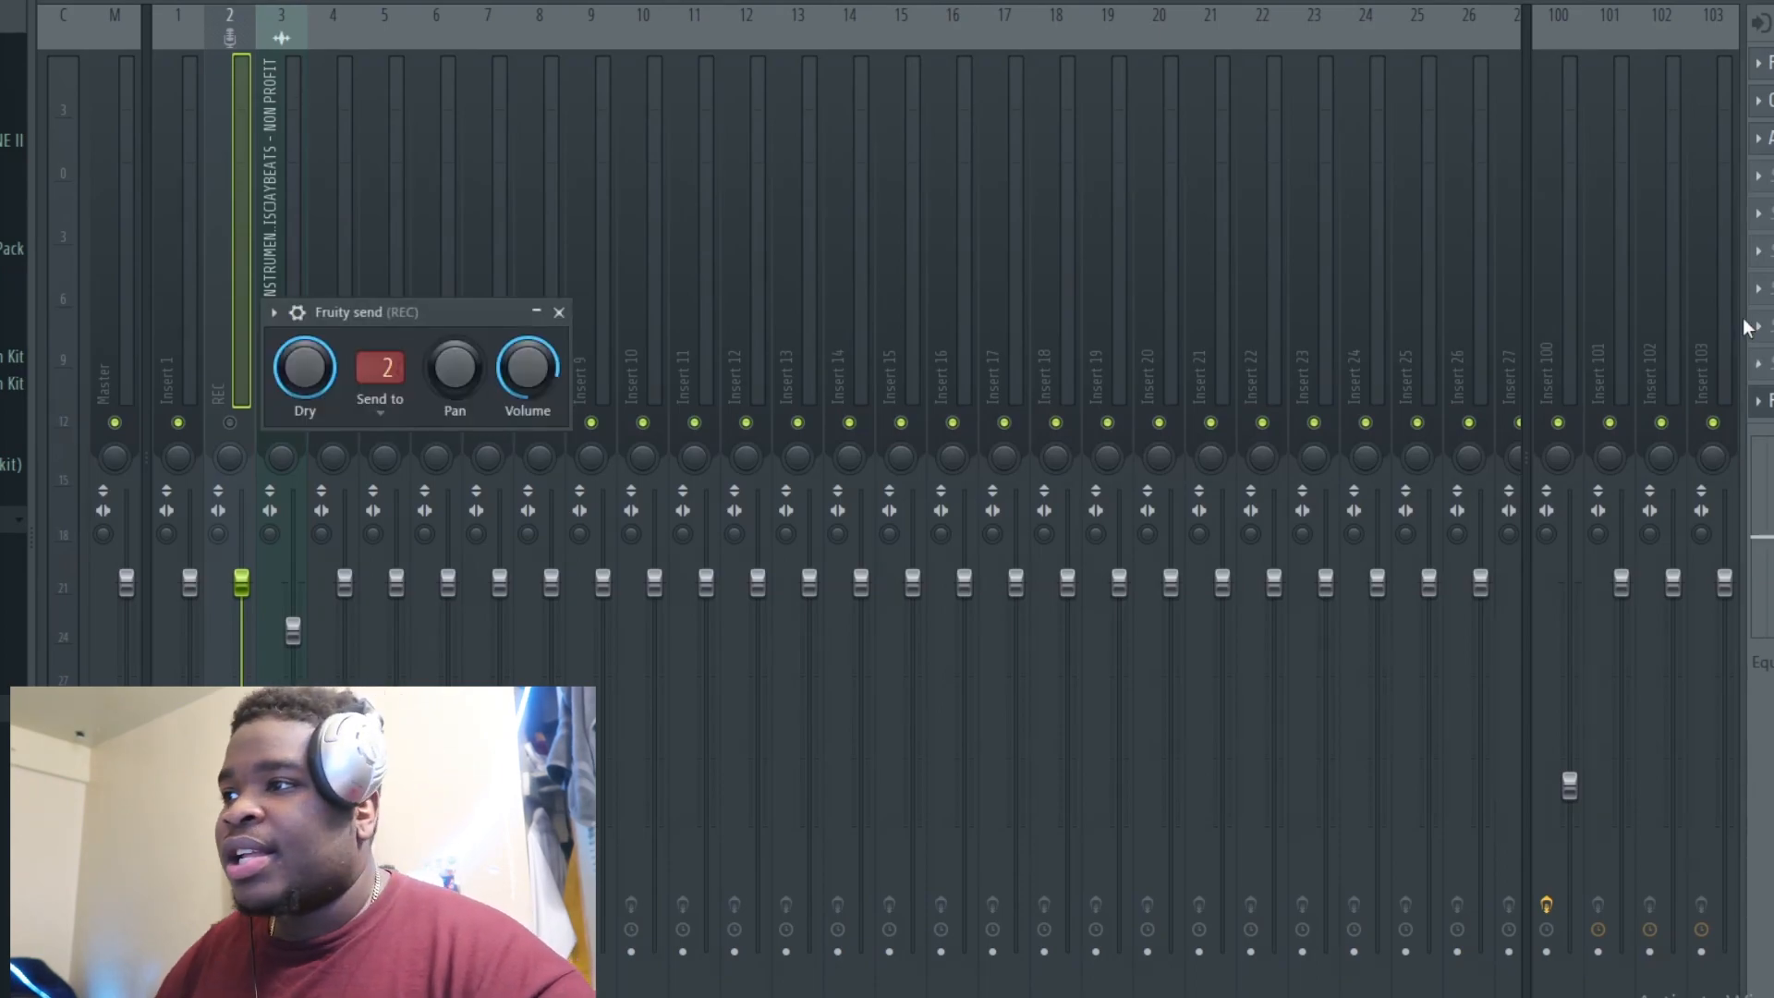
left_click(1562, 264)
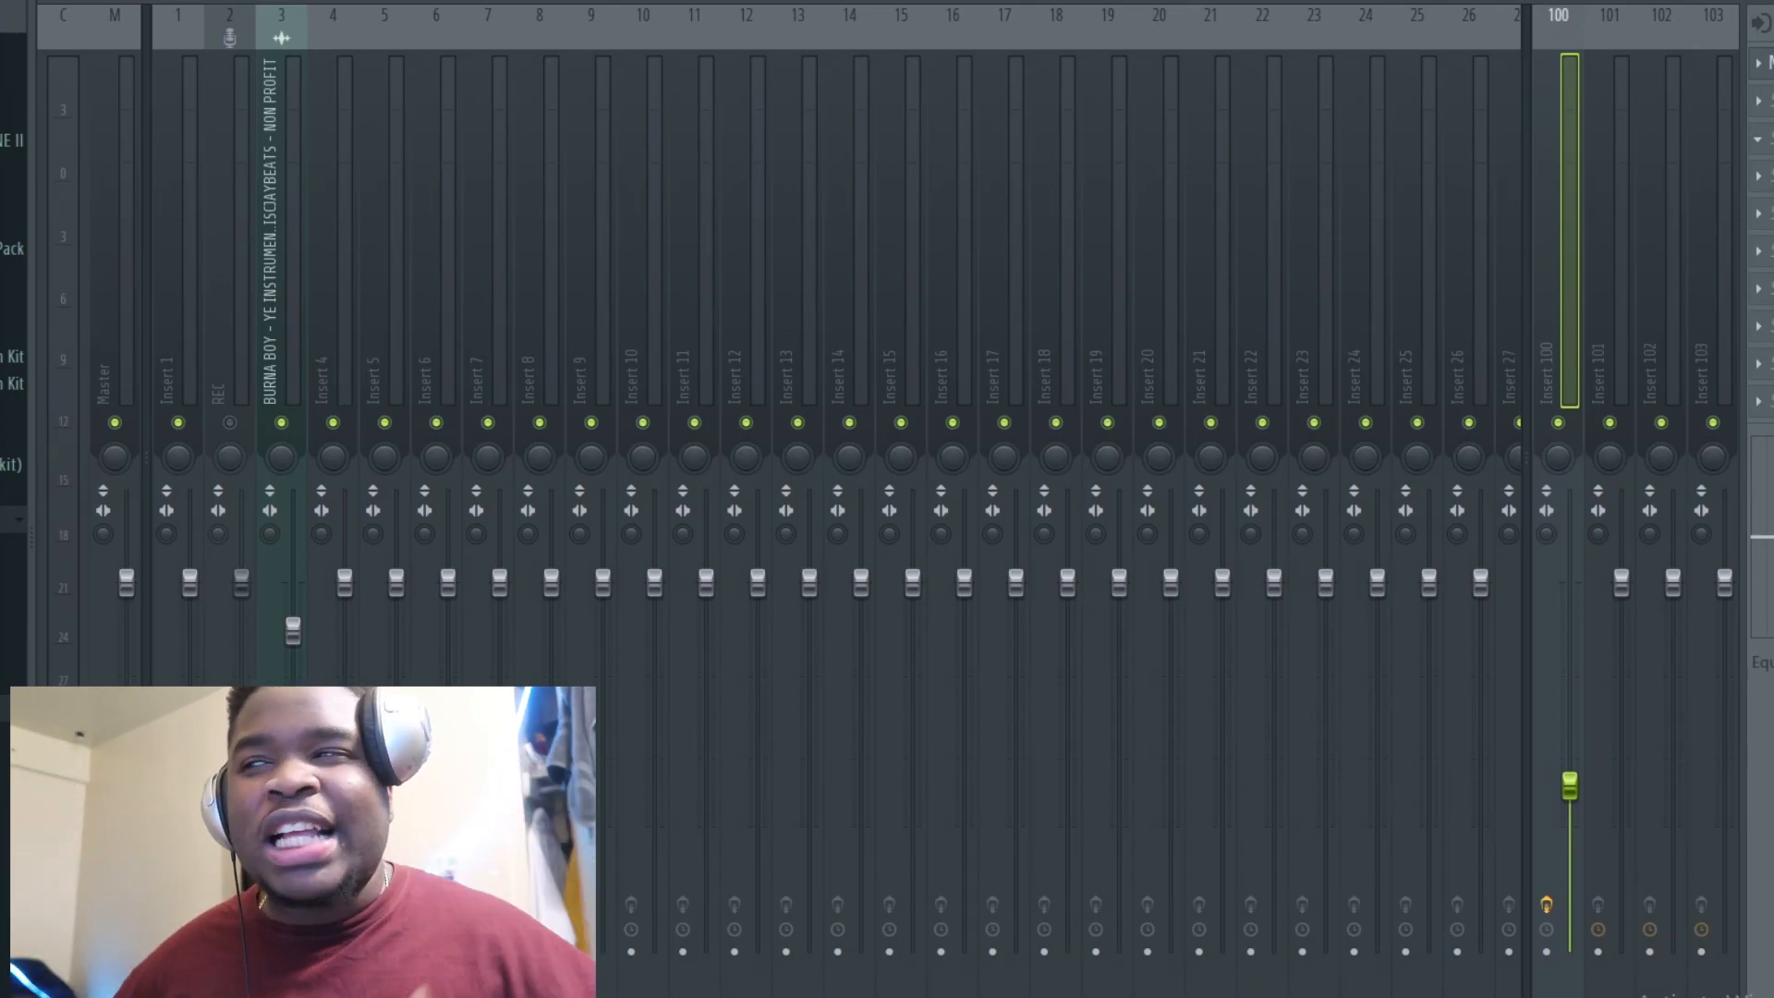
Step: Select Insert 4 and audition its Fruity parametric EQ 2 during playback, then close the EQ
left_click(330, 275)
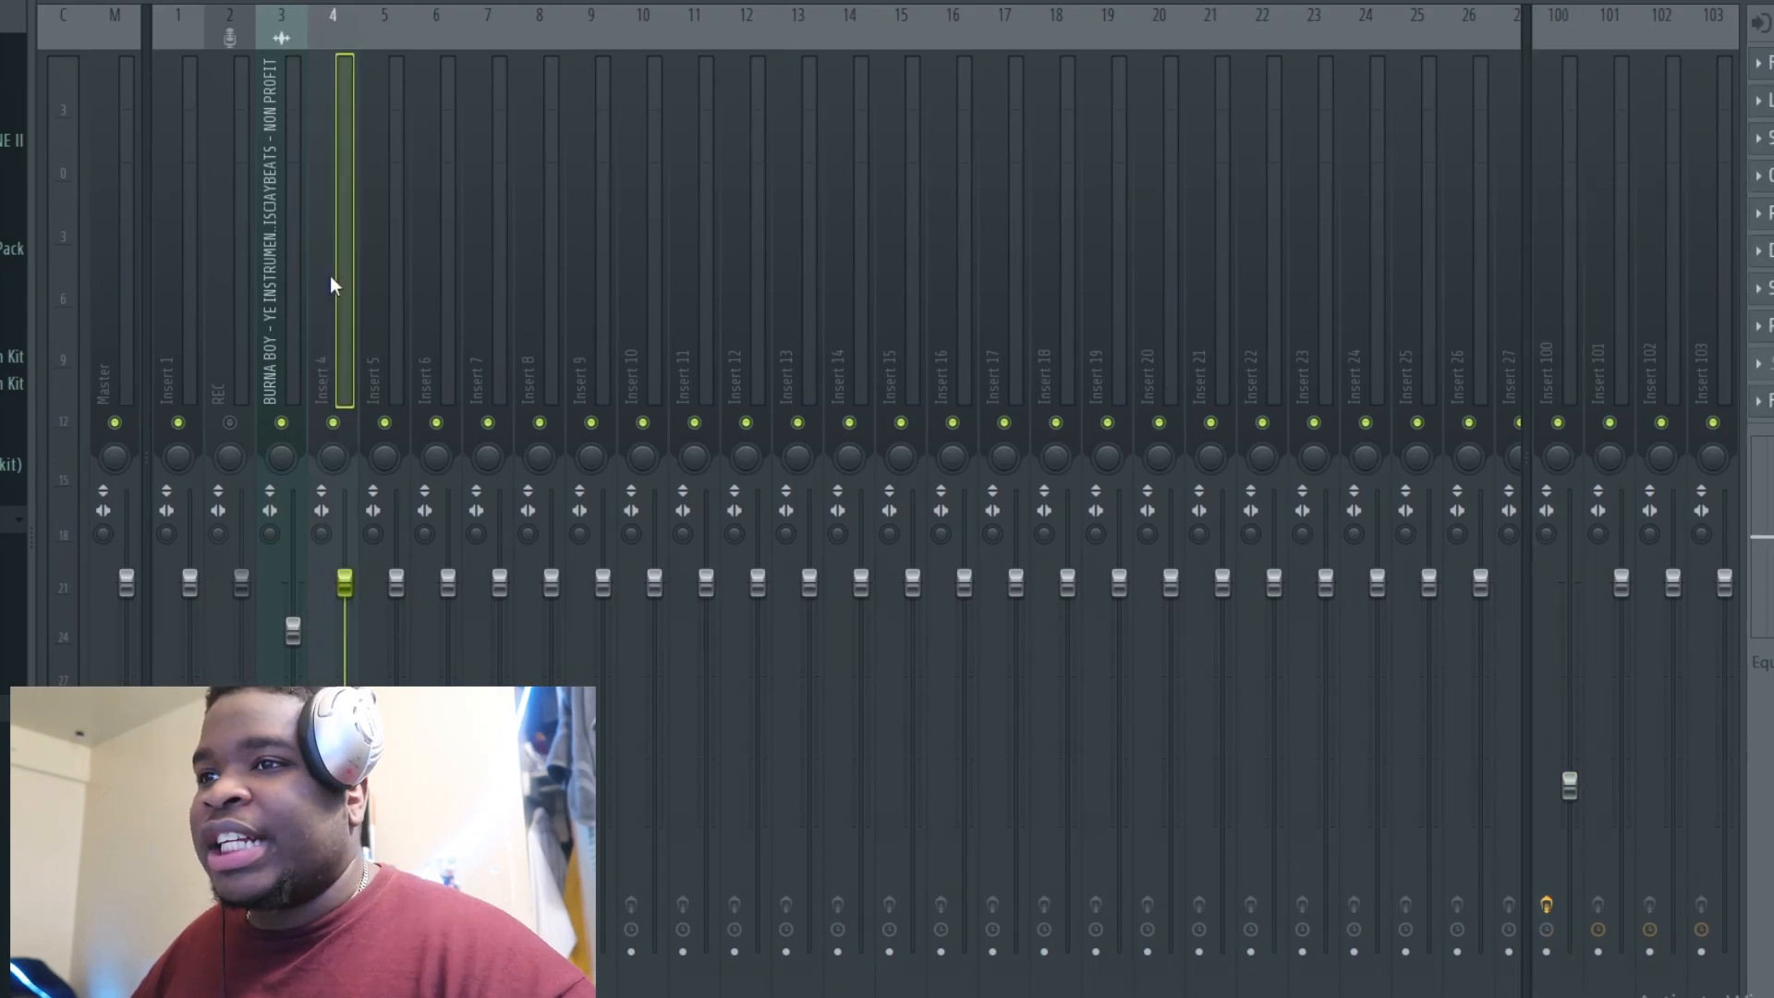
left_click(1769, 64)
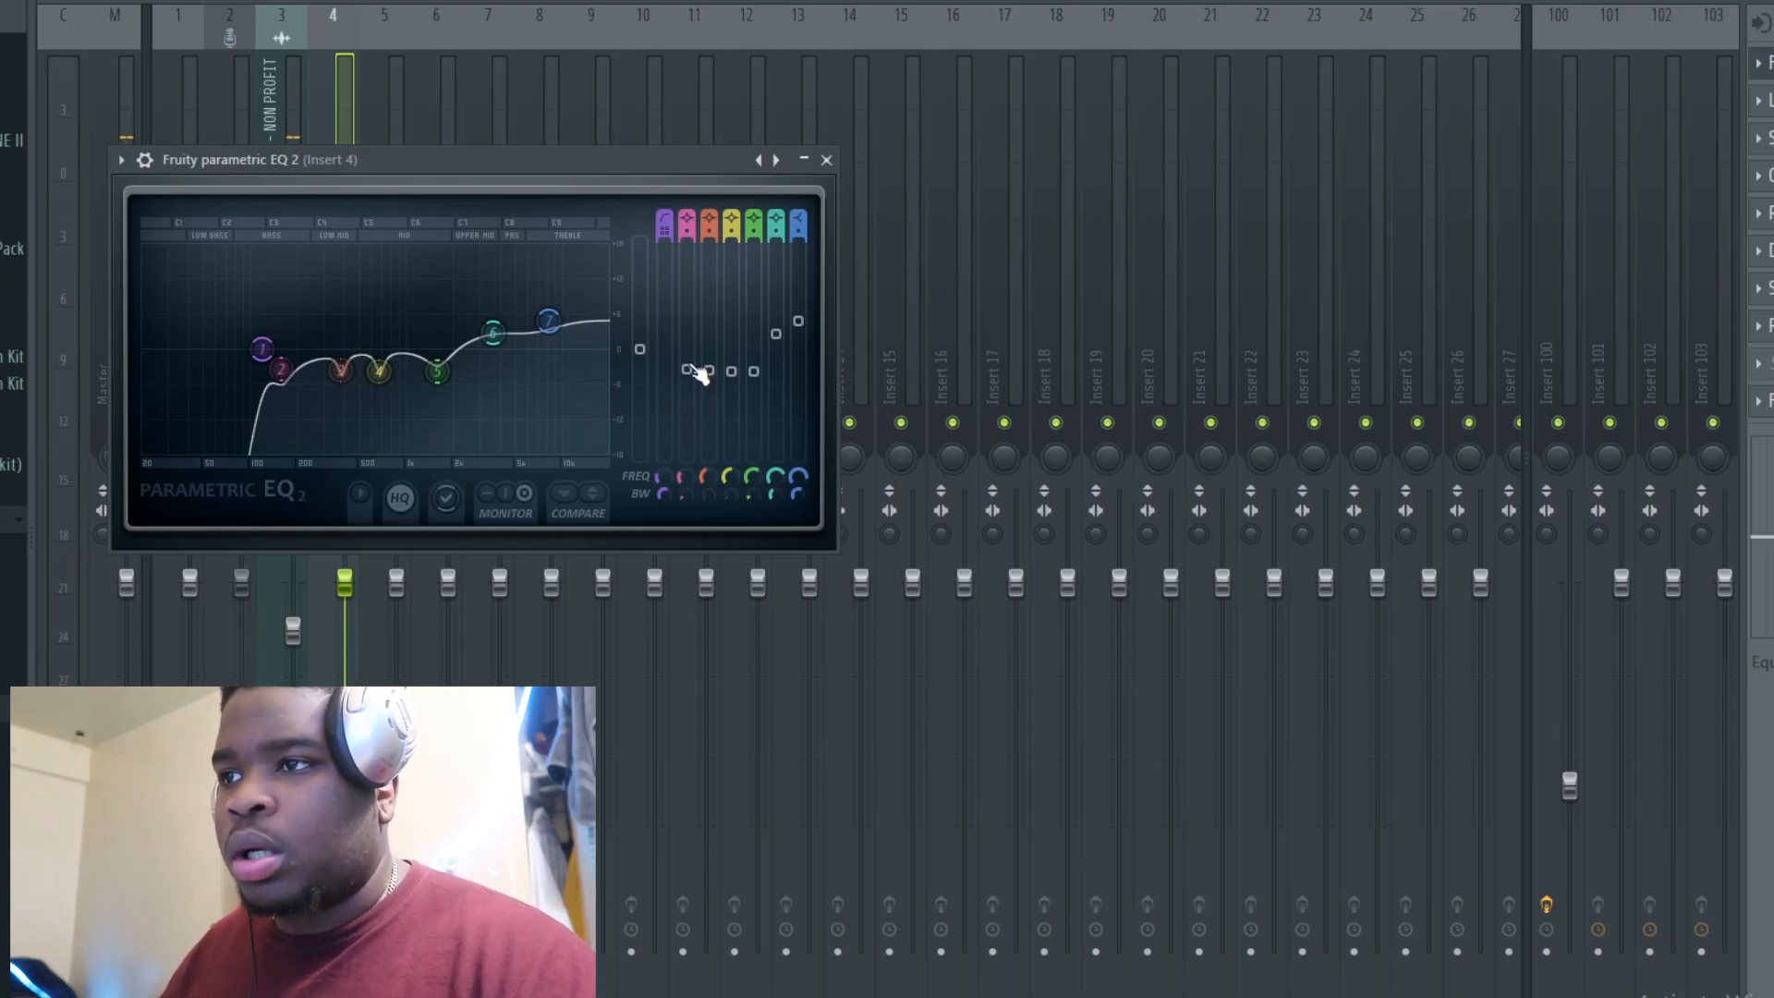
key("space")
mouse_move(687, 369)
left_mouse_down()
mouse_move(687, 246)
mouse_move(687, 372)
mouse_move(709, 253)
mouse_move(709, 371)
left_mouse_up()
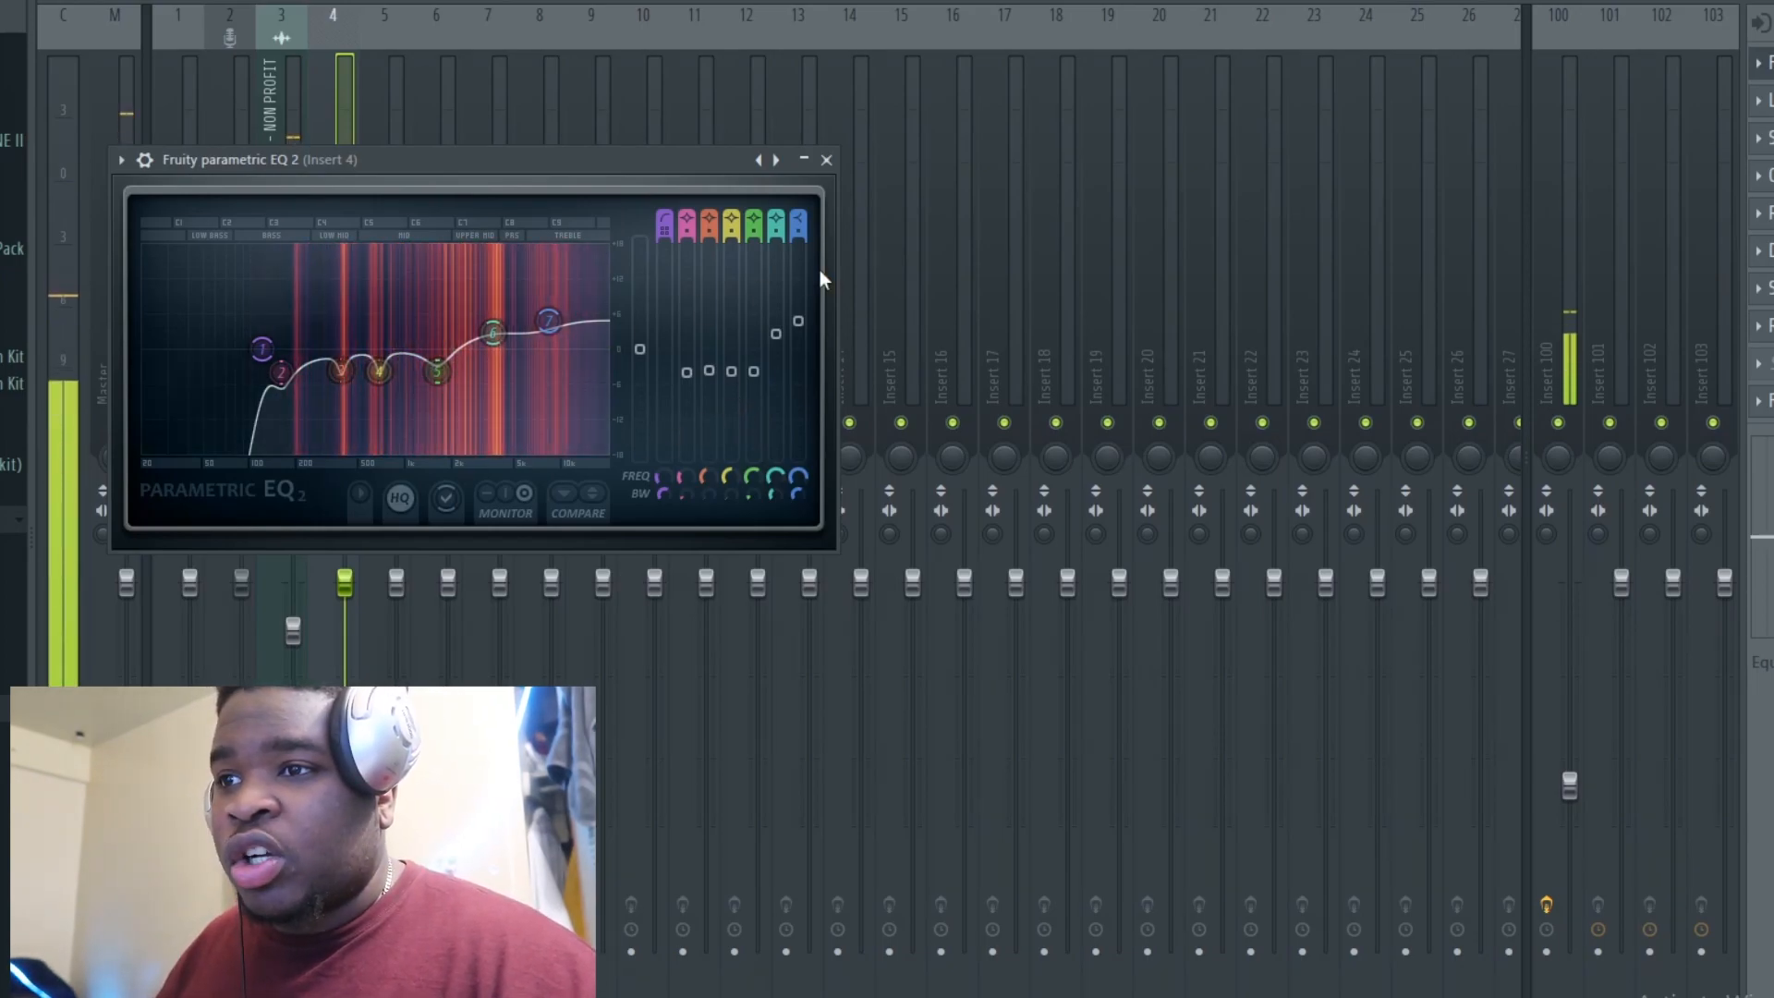
left_click(825, 159)
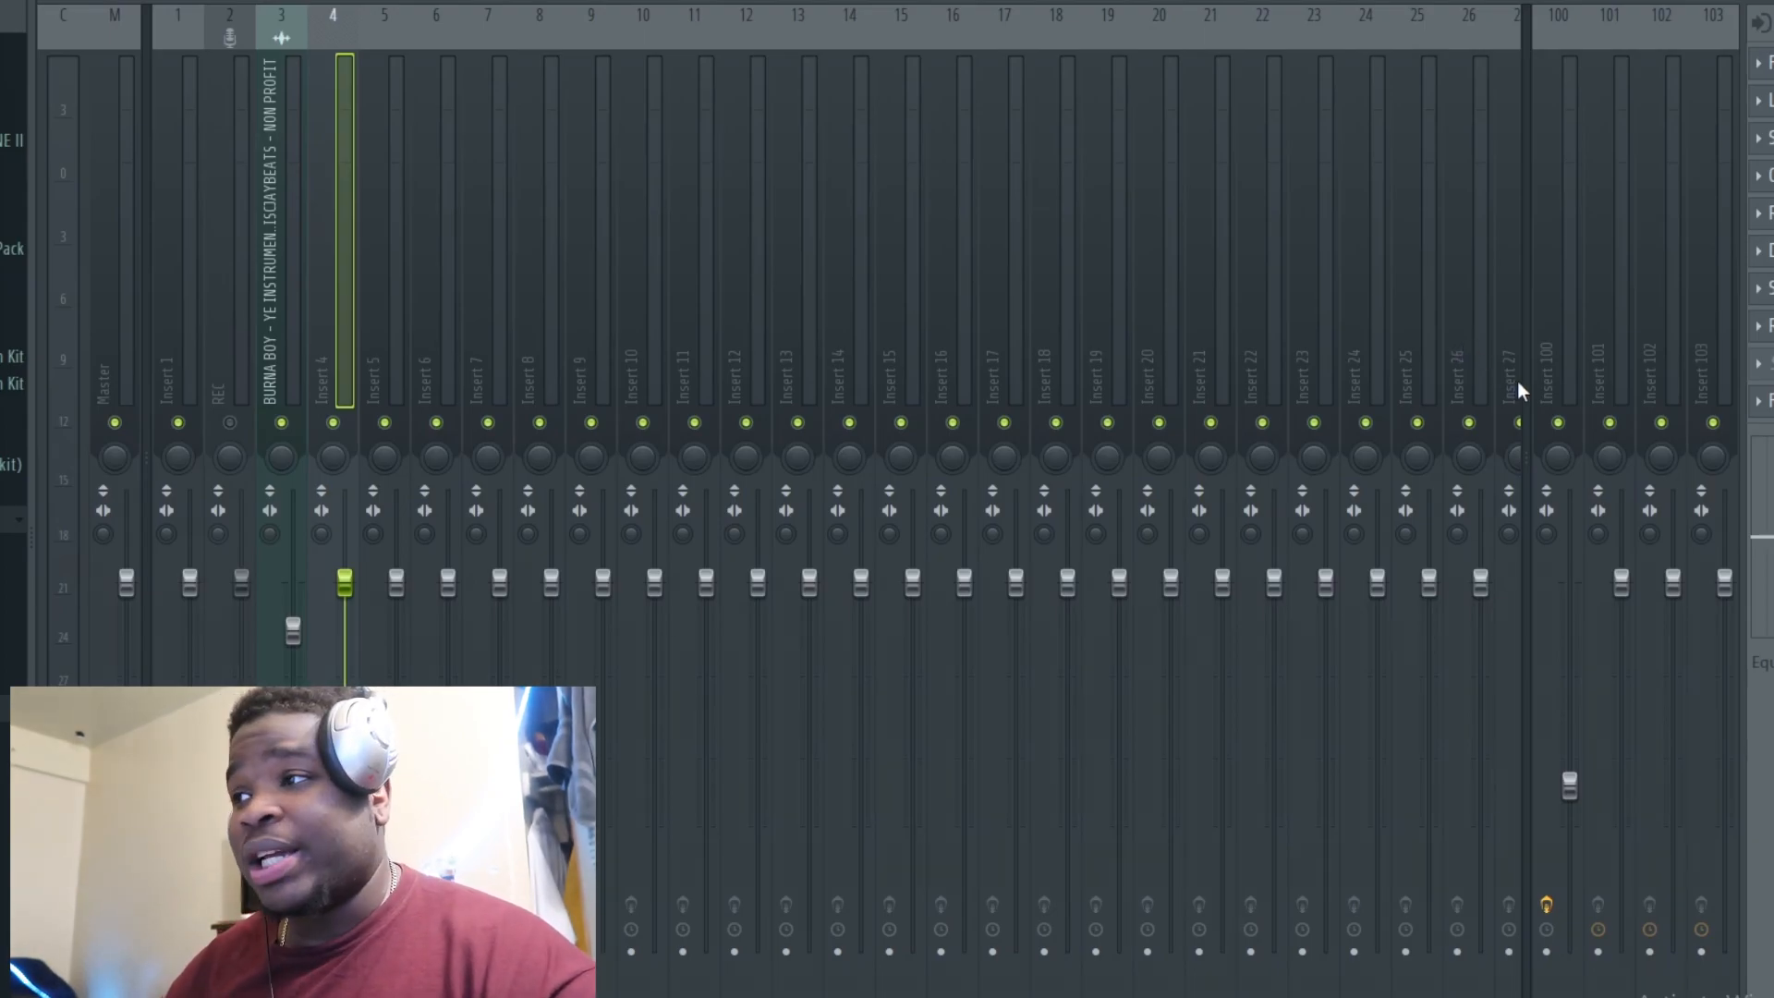
Step: Inspect Insert 4's La Petite Excite plugin and briefly play the track
left_click(1769, 101)
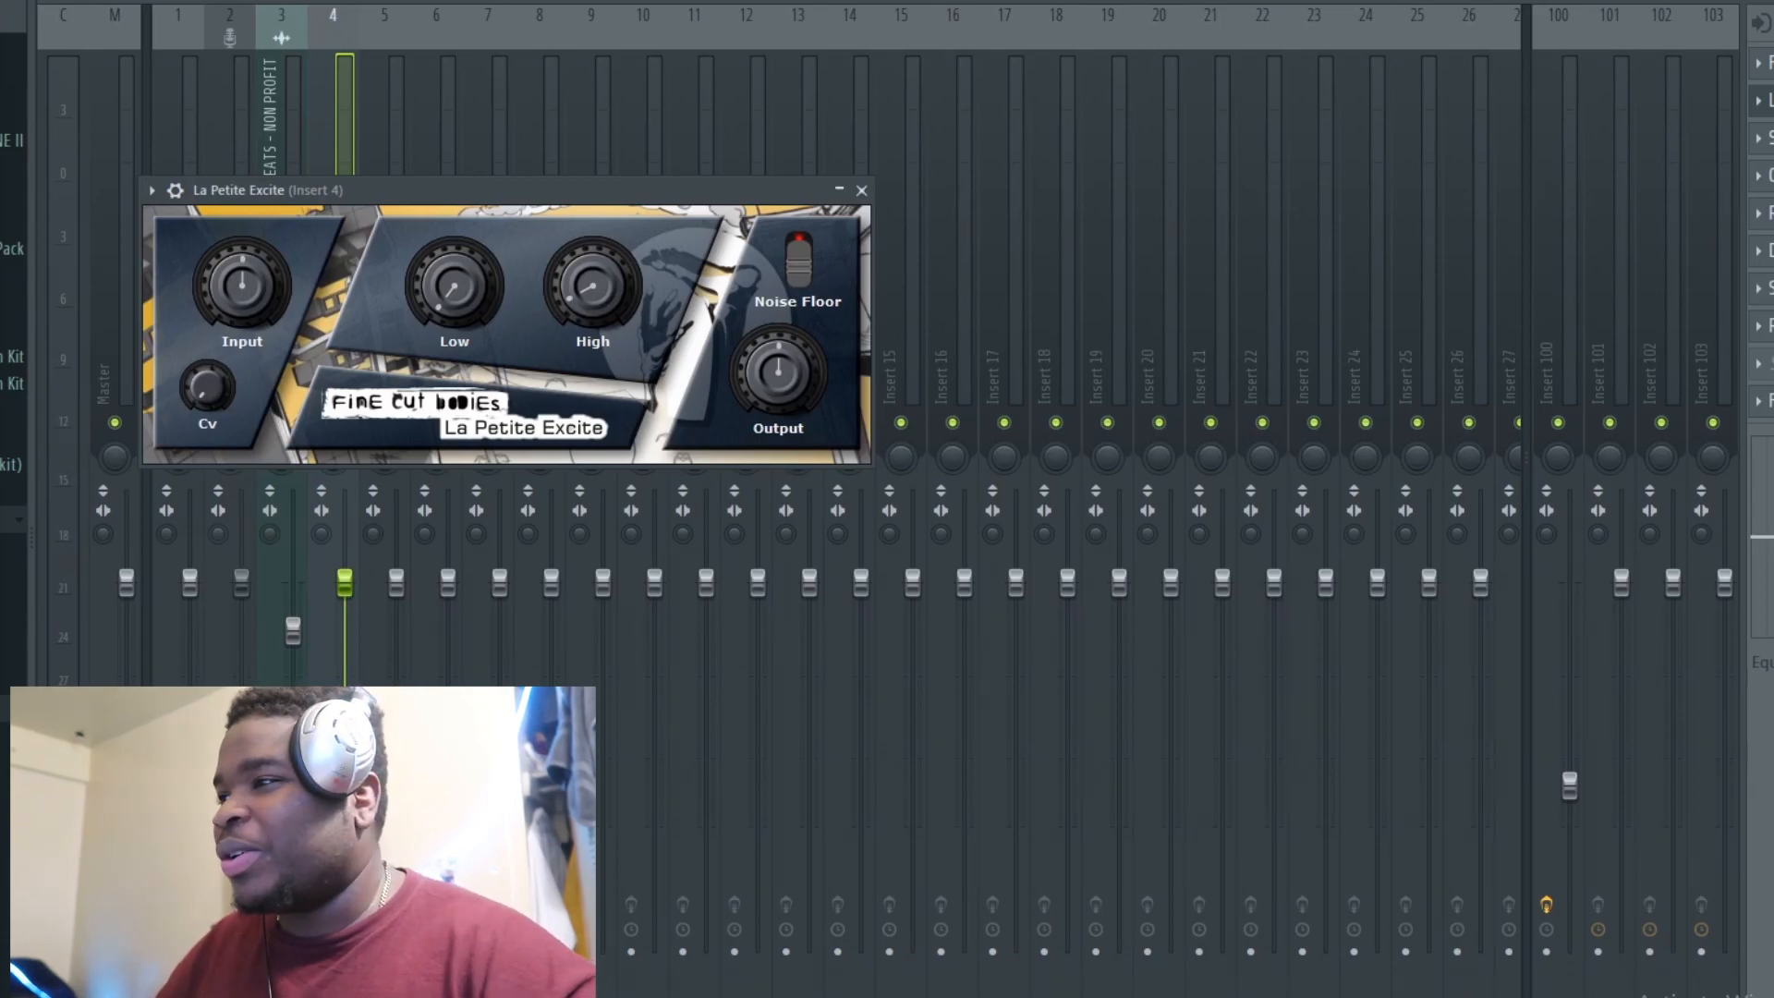
key("Escape")
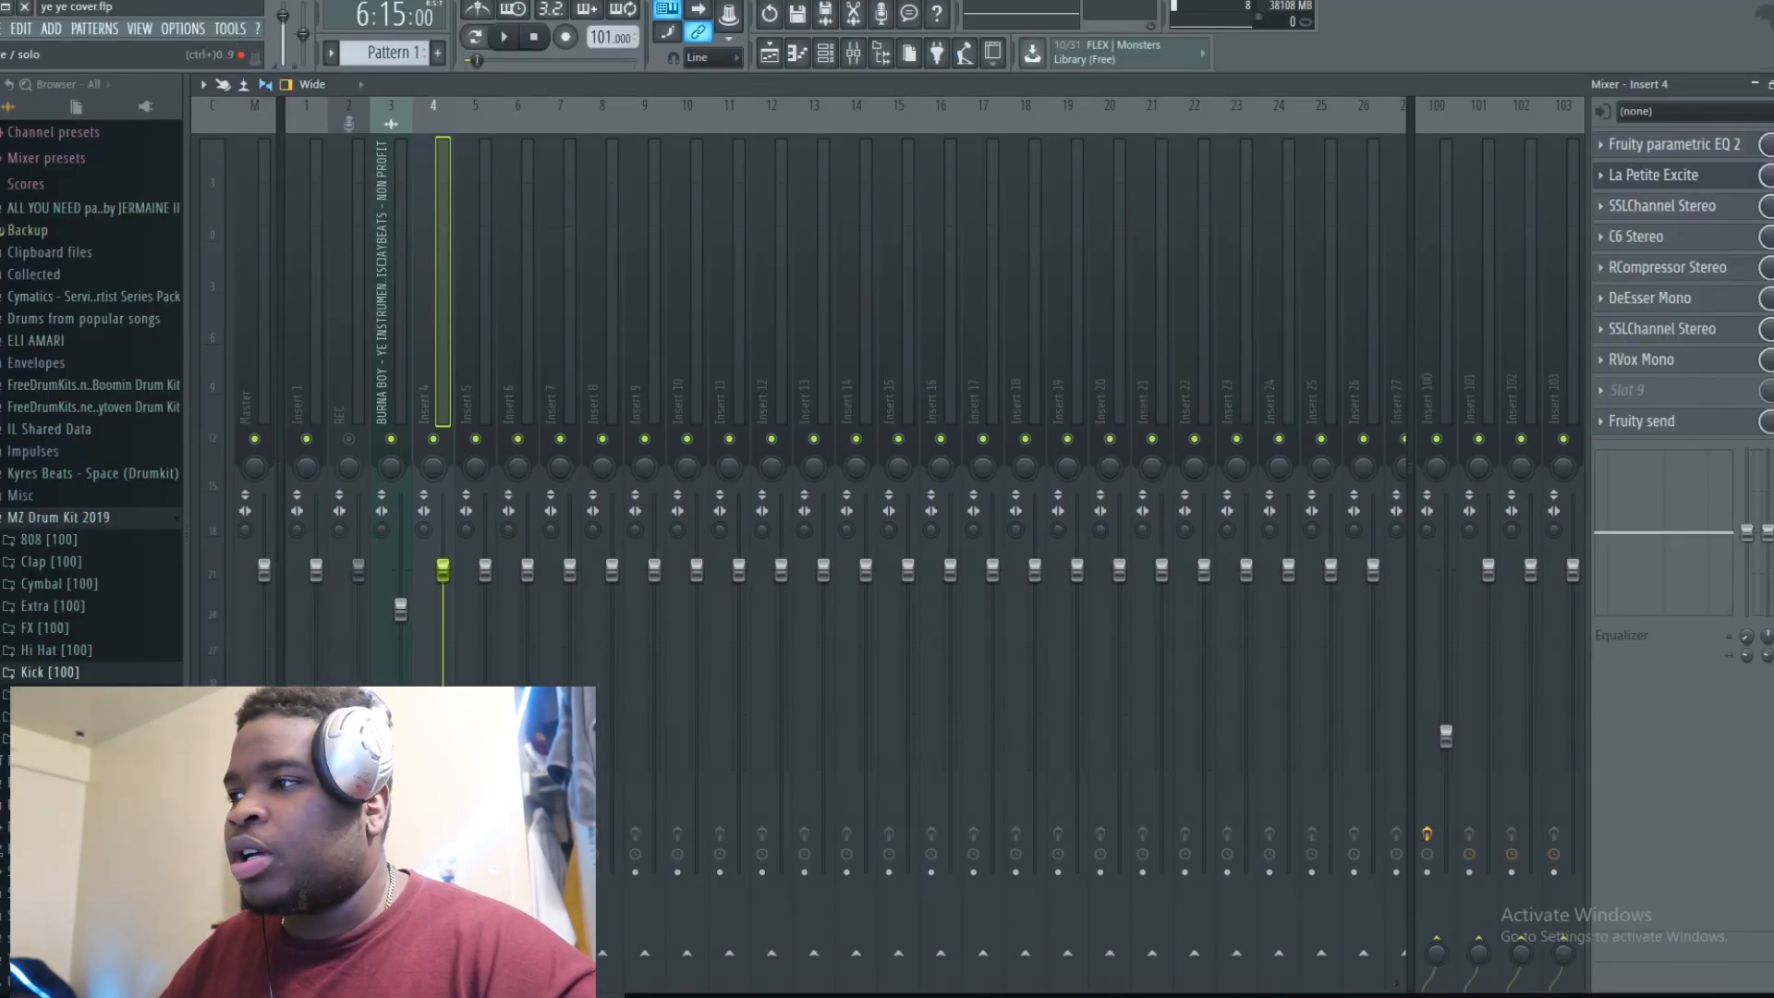
key("space")
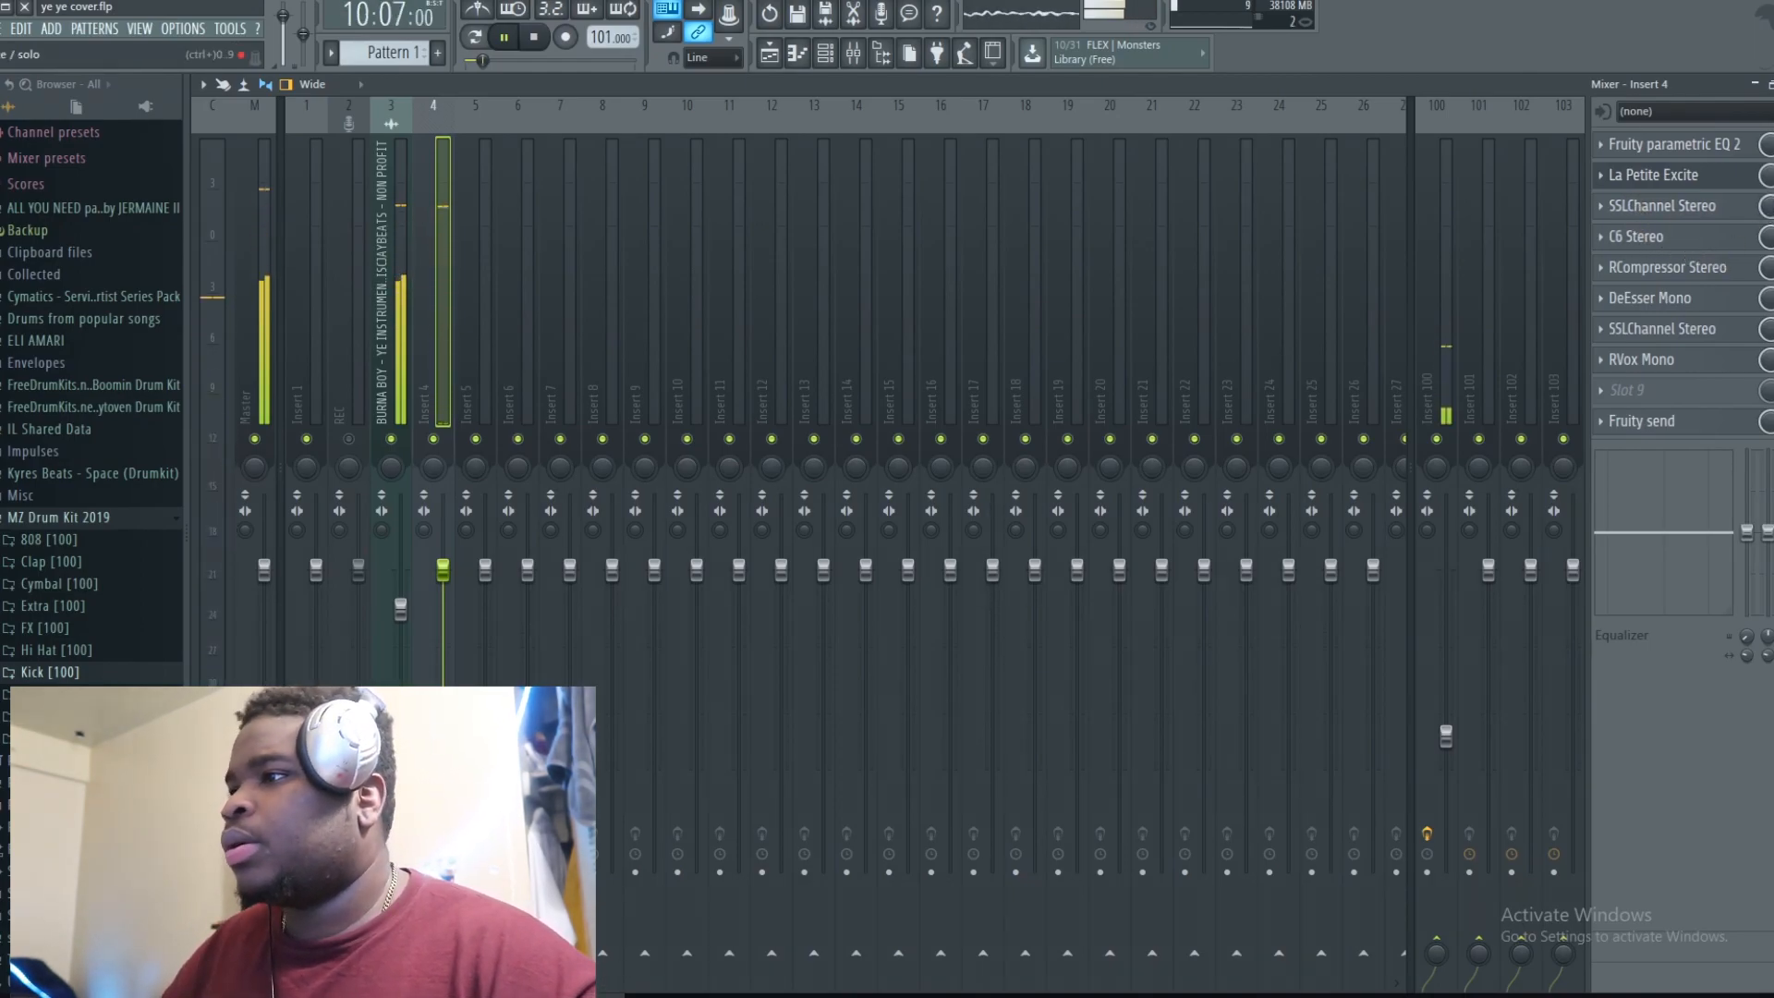
key("space")
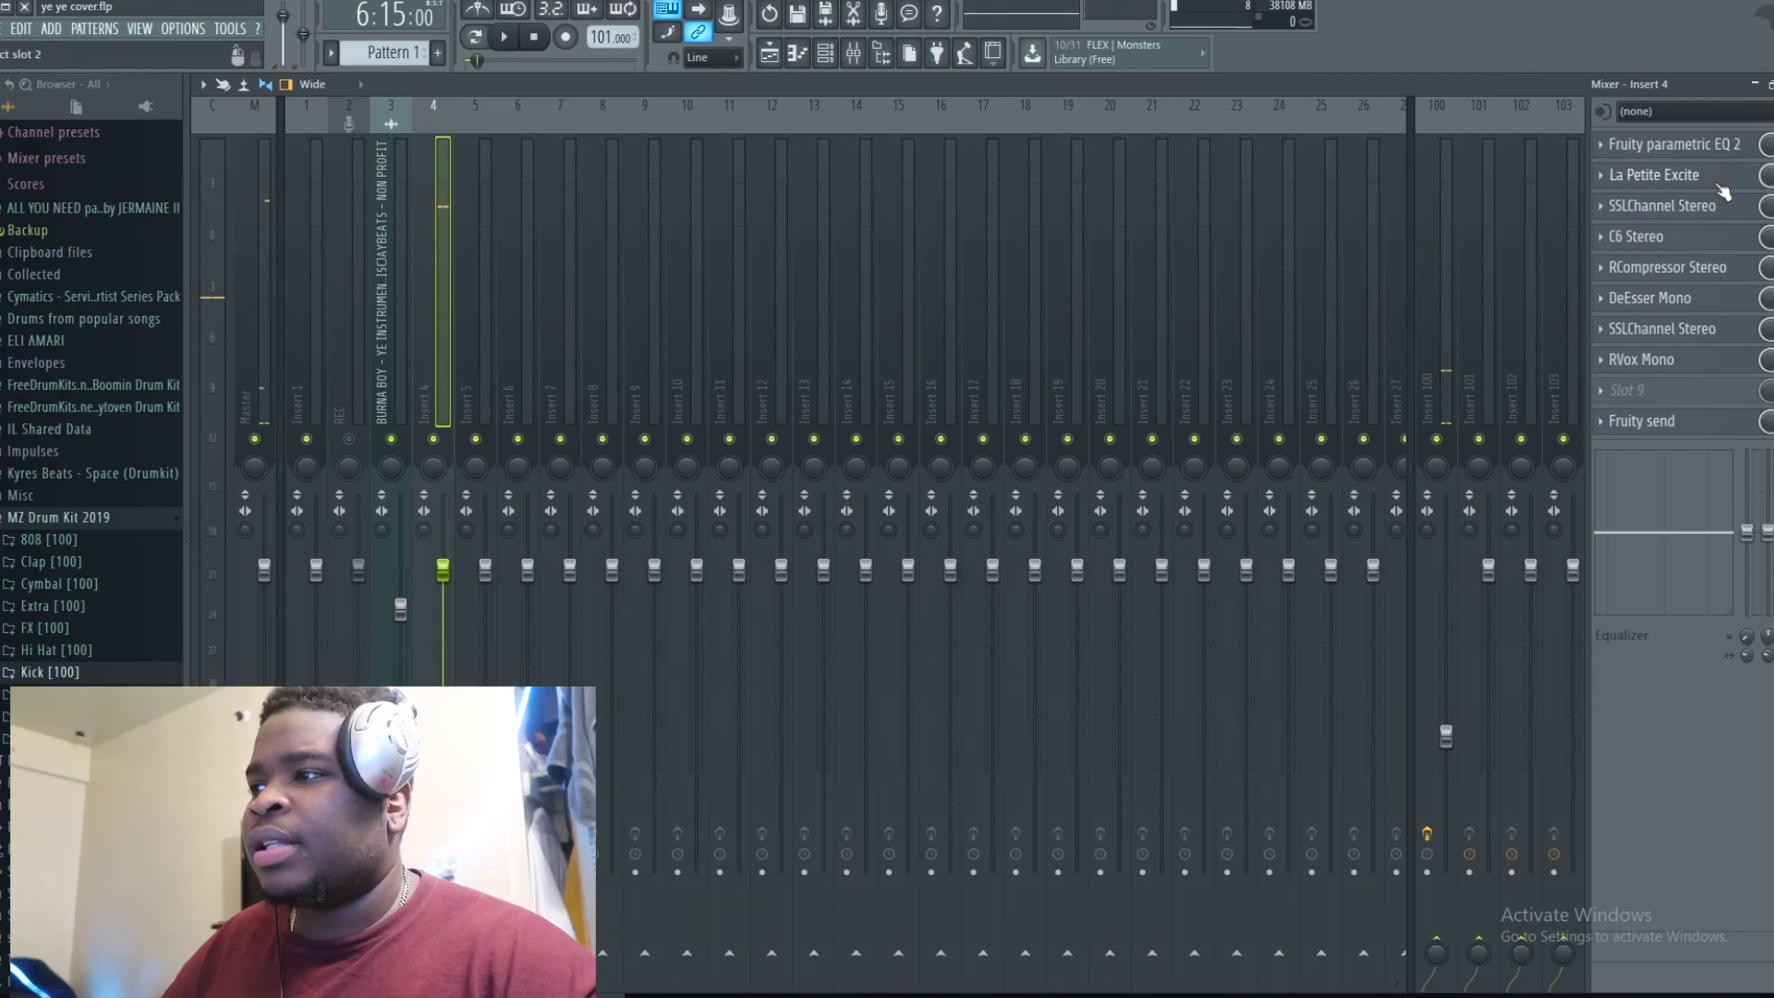
Step: Switch between the playlist, mixer and channel rack windows
left_click_drag(1738, 84, 963, 157)
left_click(448, 123)
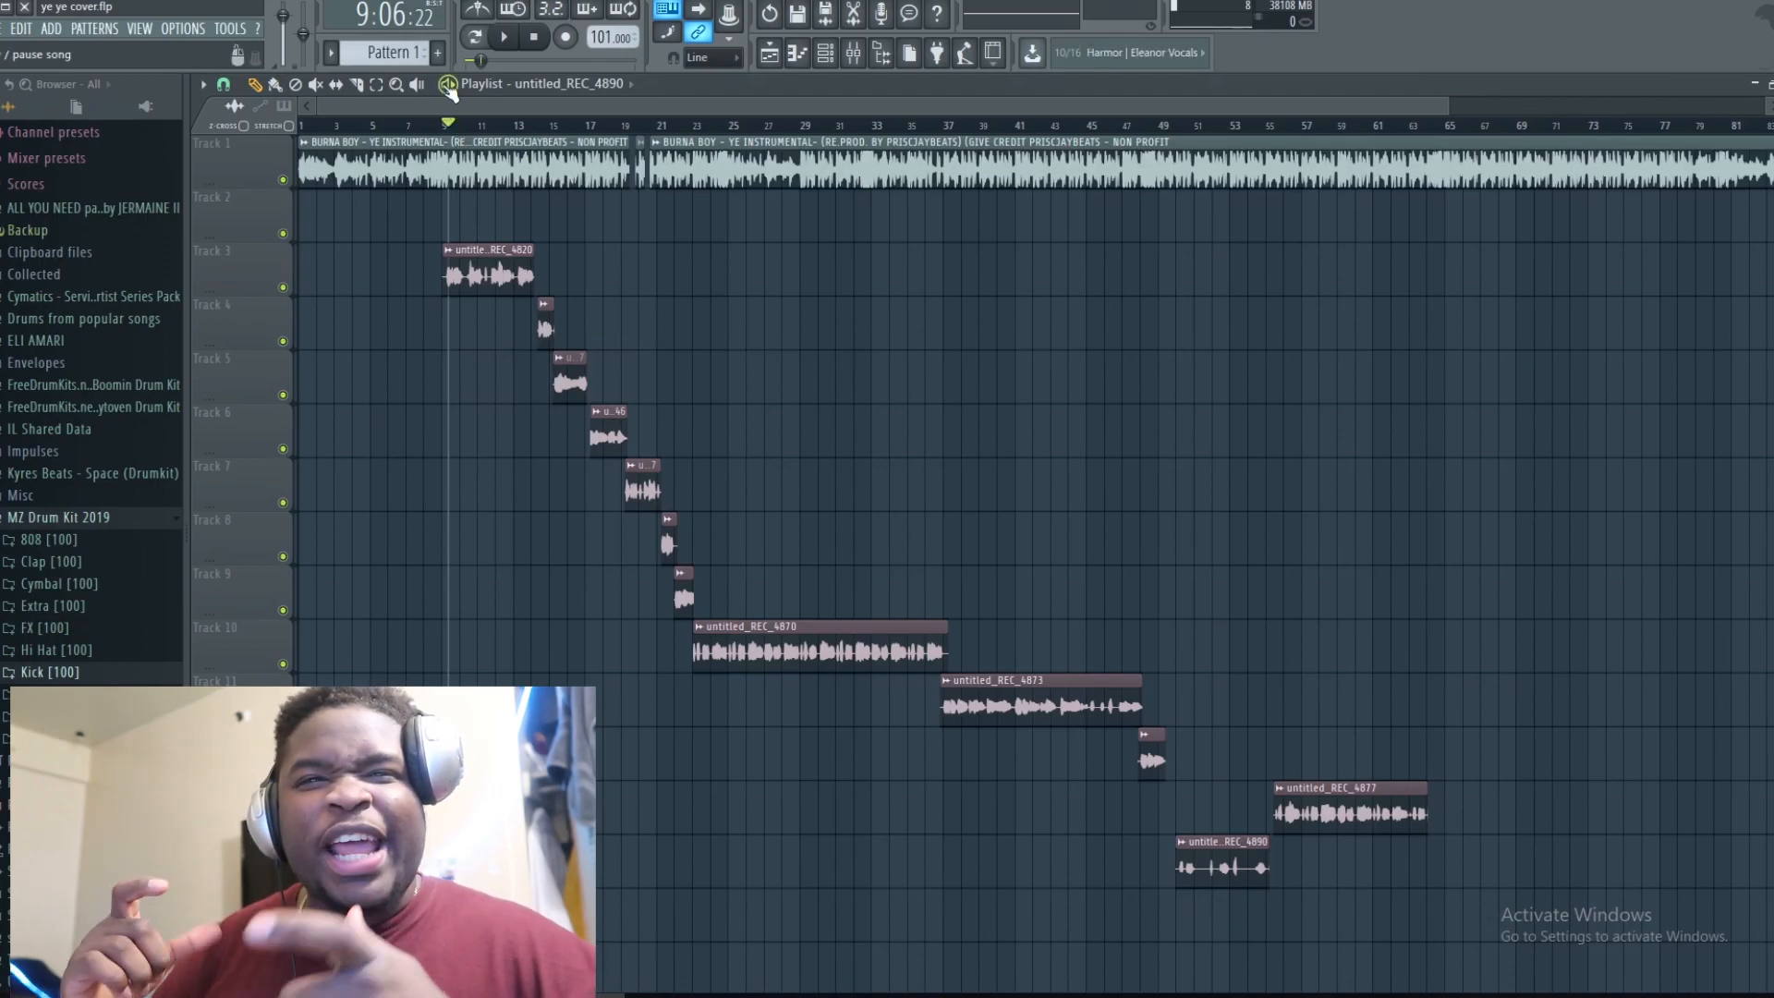
left_click(853, 53)
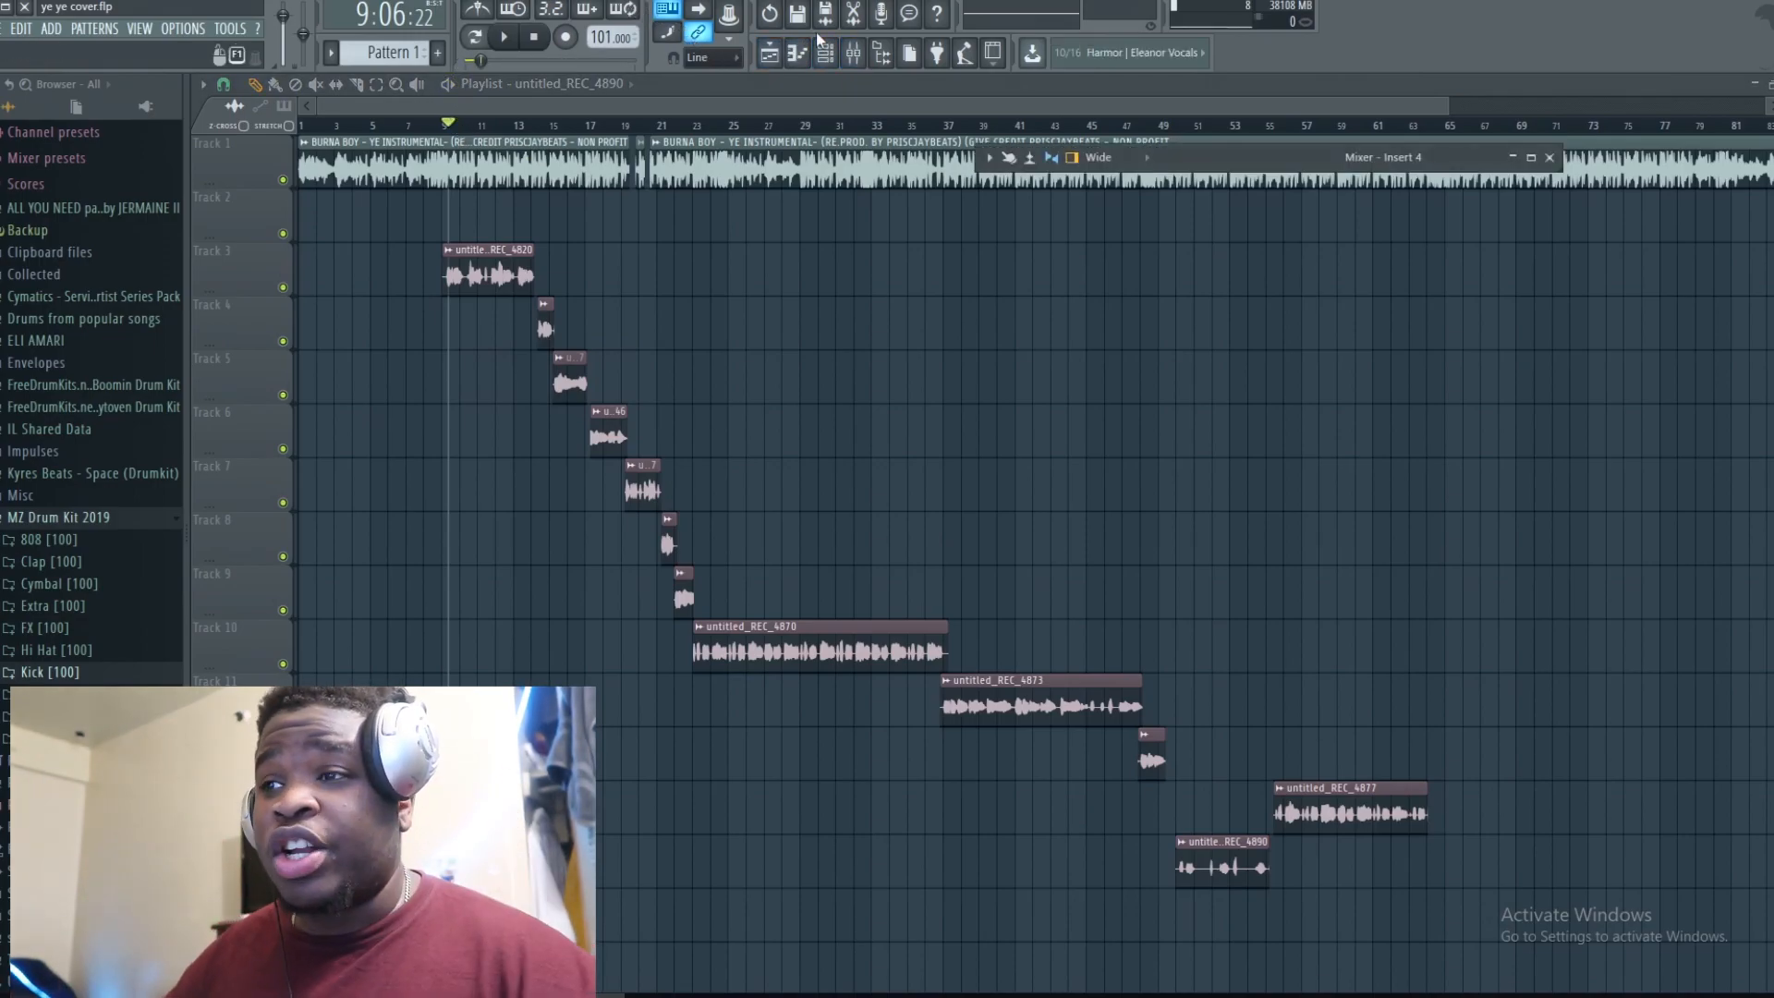
left_click(825, 53)
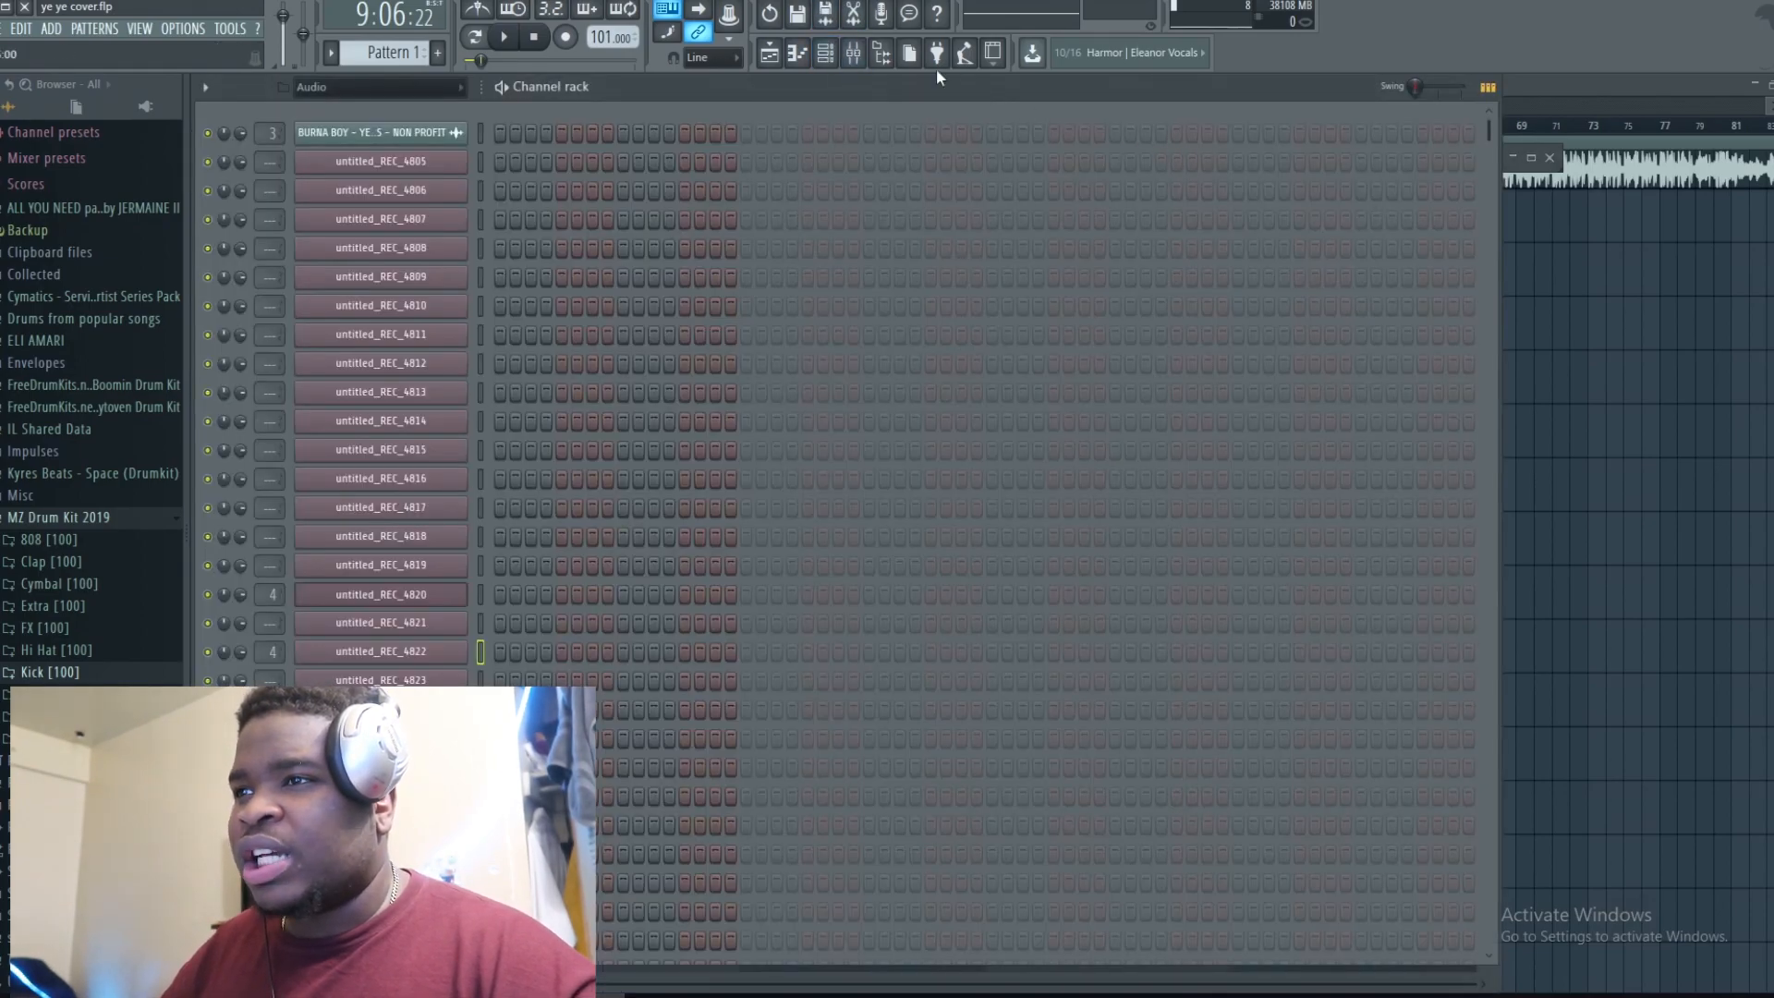
Step: Inspect the settings of Insert 4's SSLChannel Stereo plugin, then close it
left_click(853, 52)
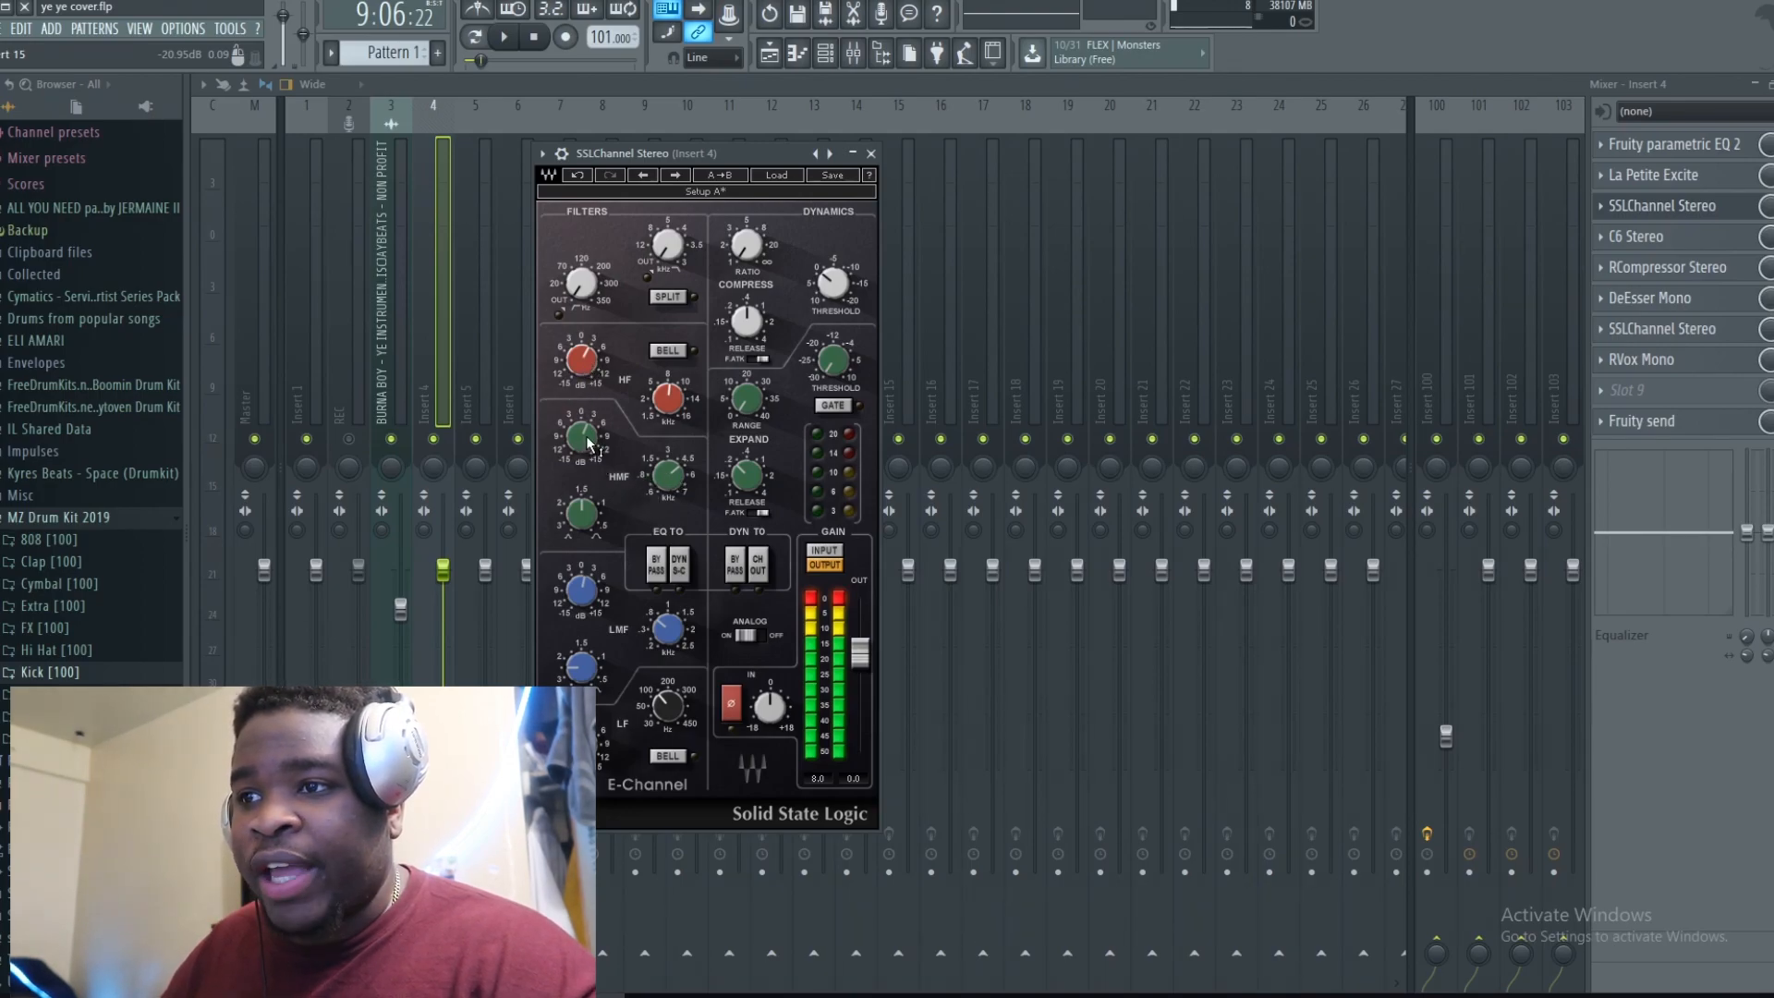
mouse_move(584, 439)
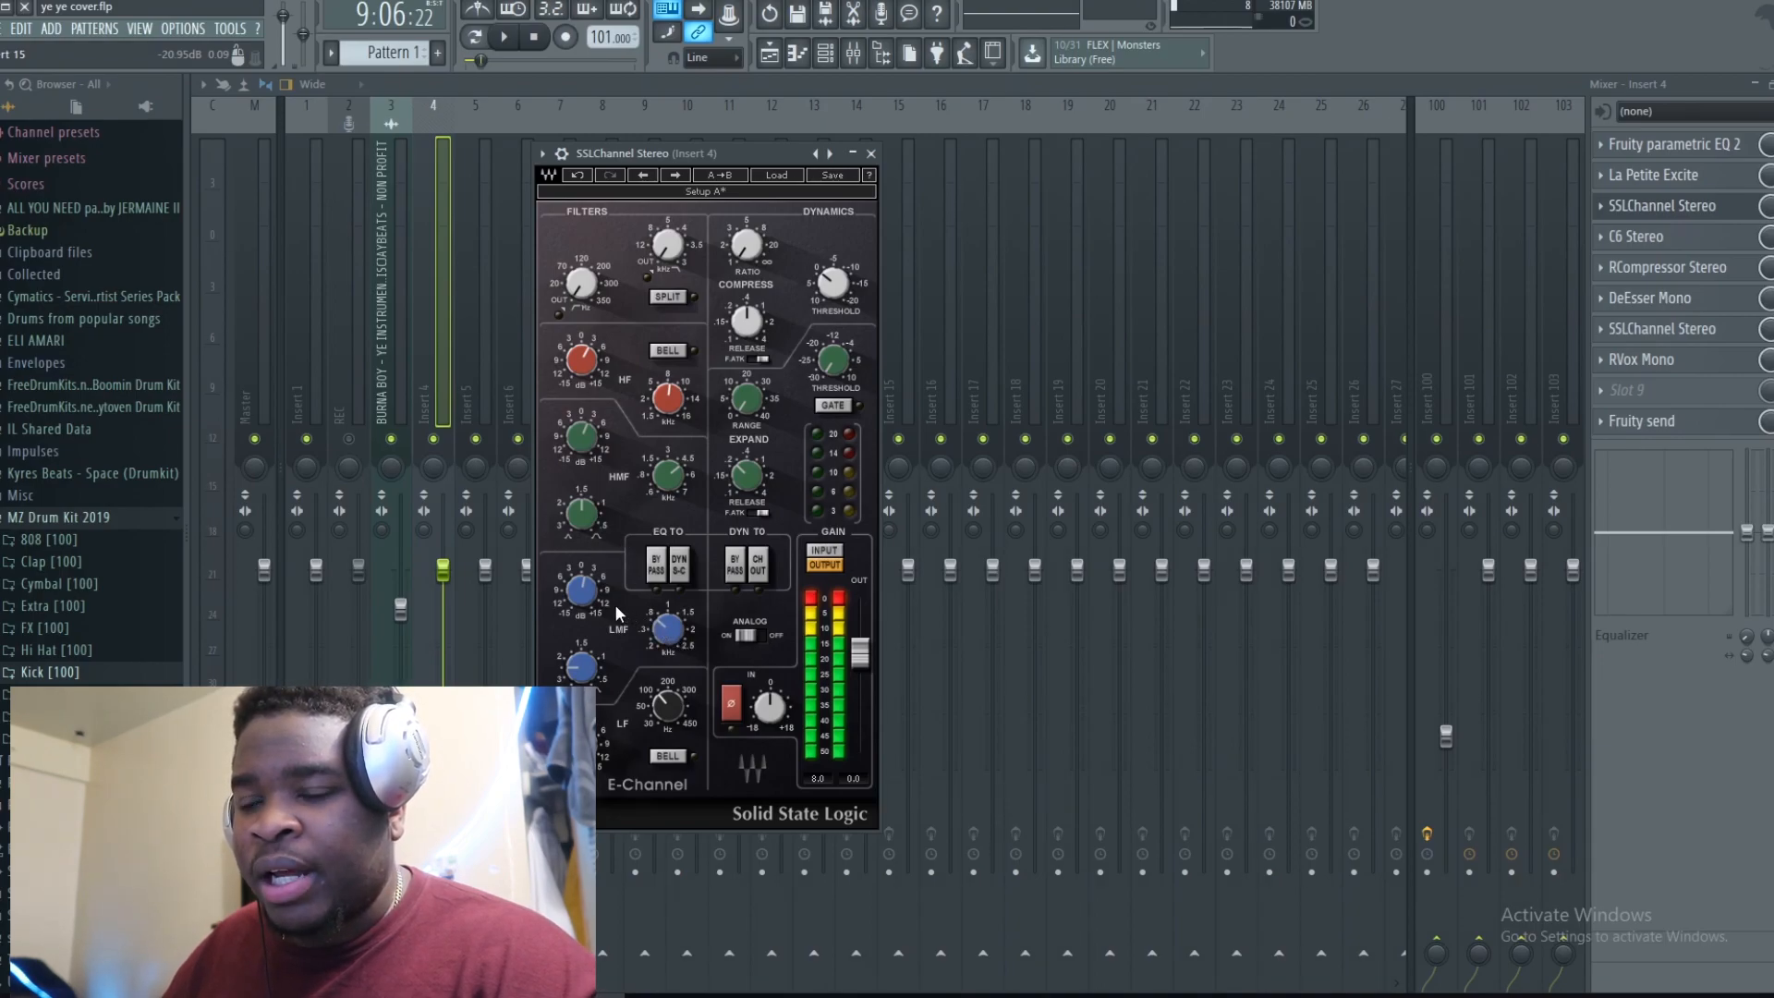
mouse_move(674, 644)
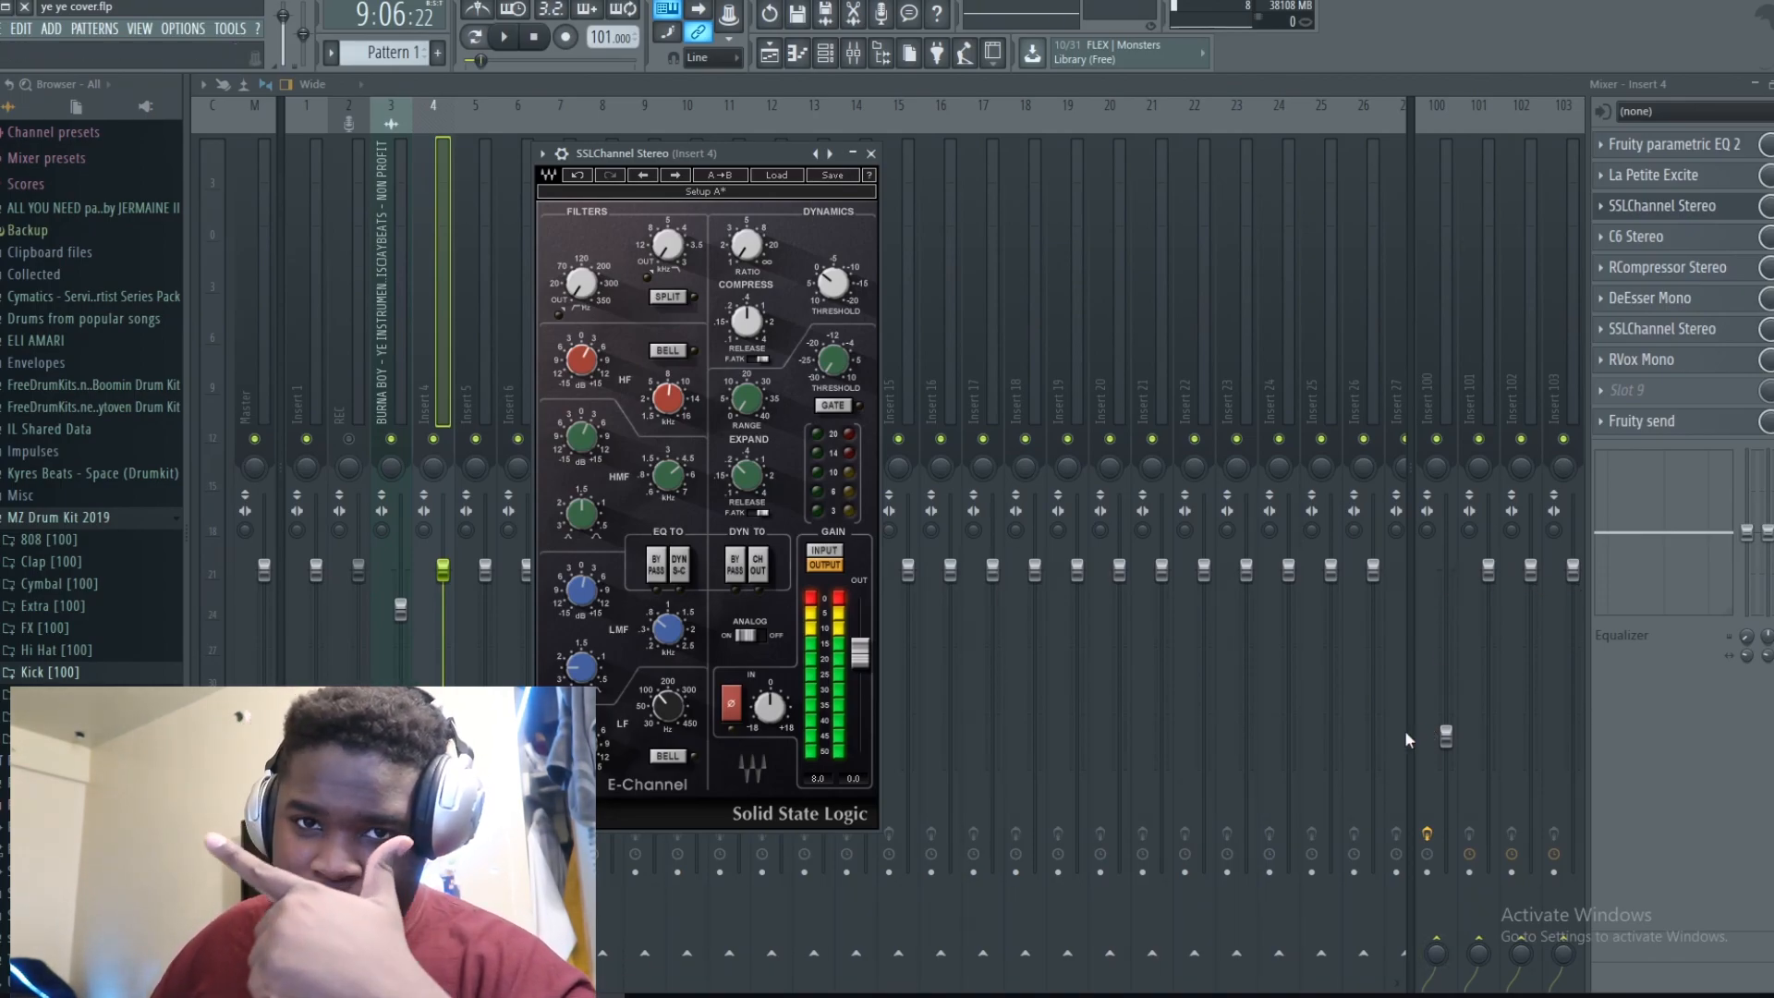
key("Escape")
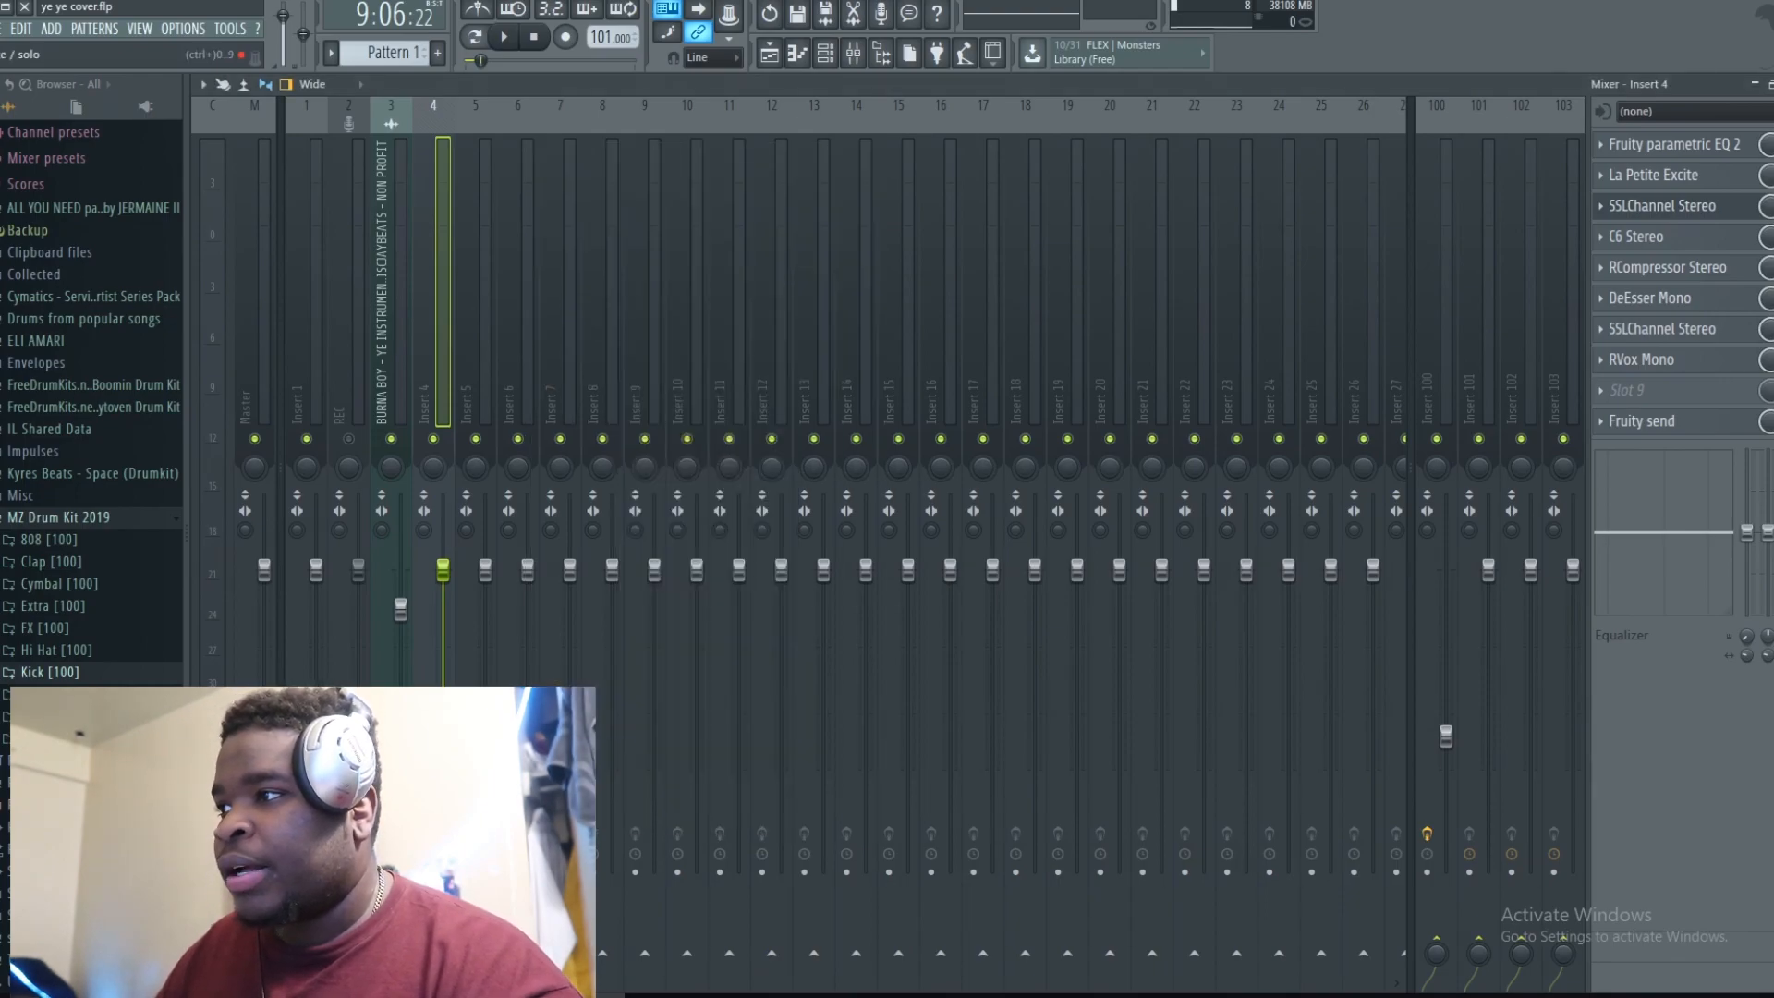
Step: Open Insert 4's C6 Stereo multiband compressor and audition it during playback, then close it
key("space")
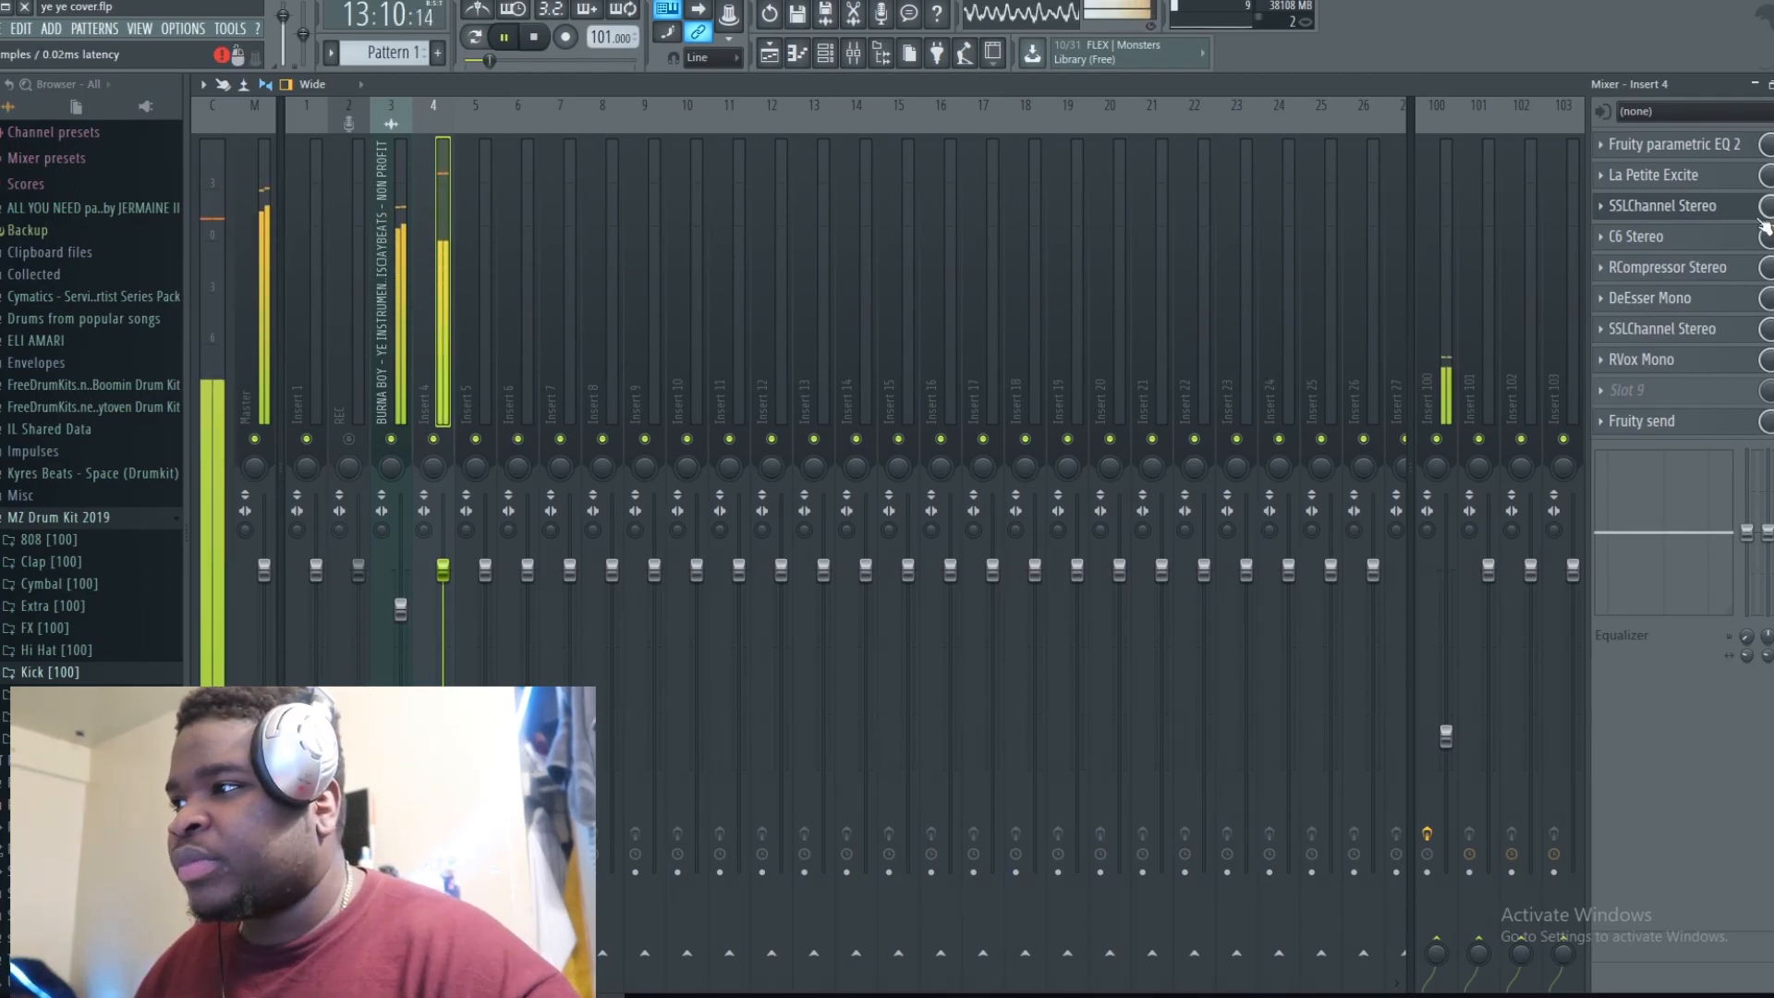
key("space")
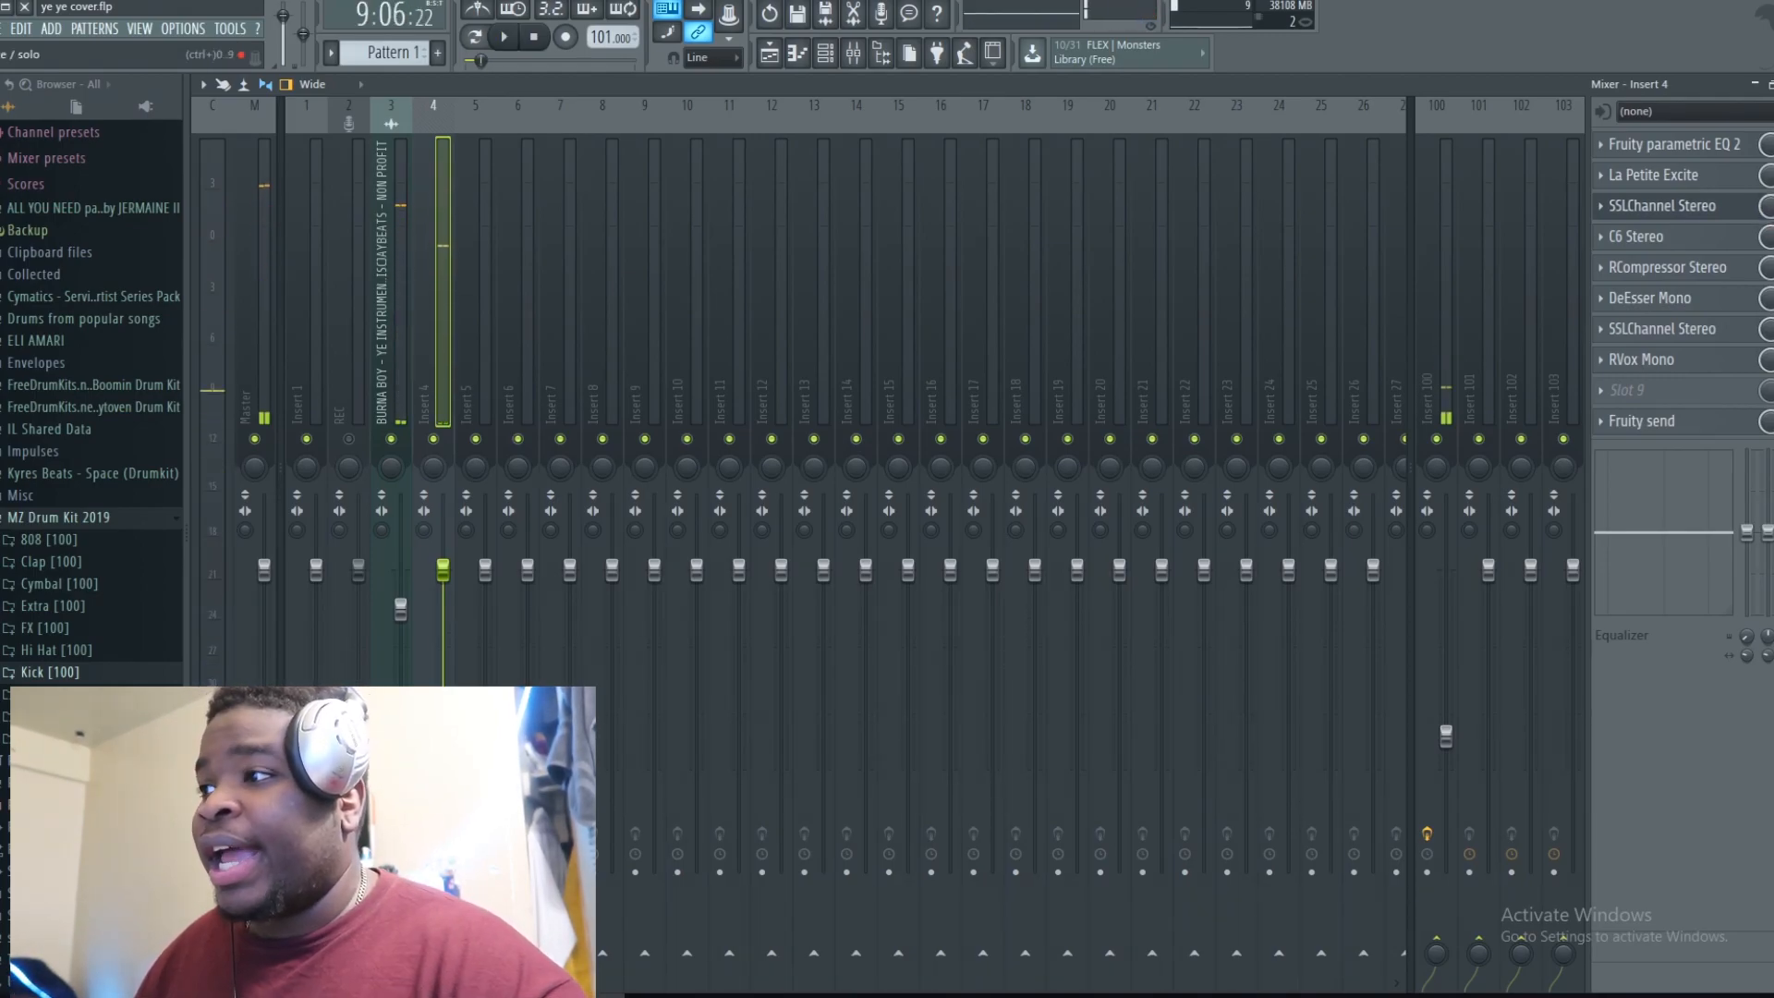
left_click(1741, 241)
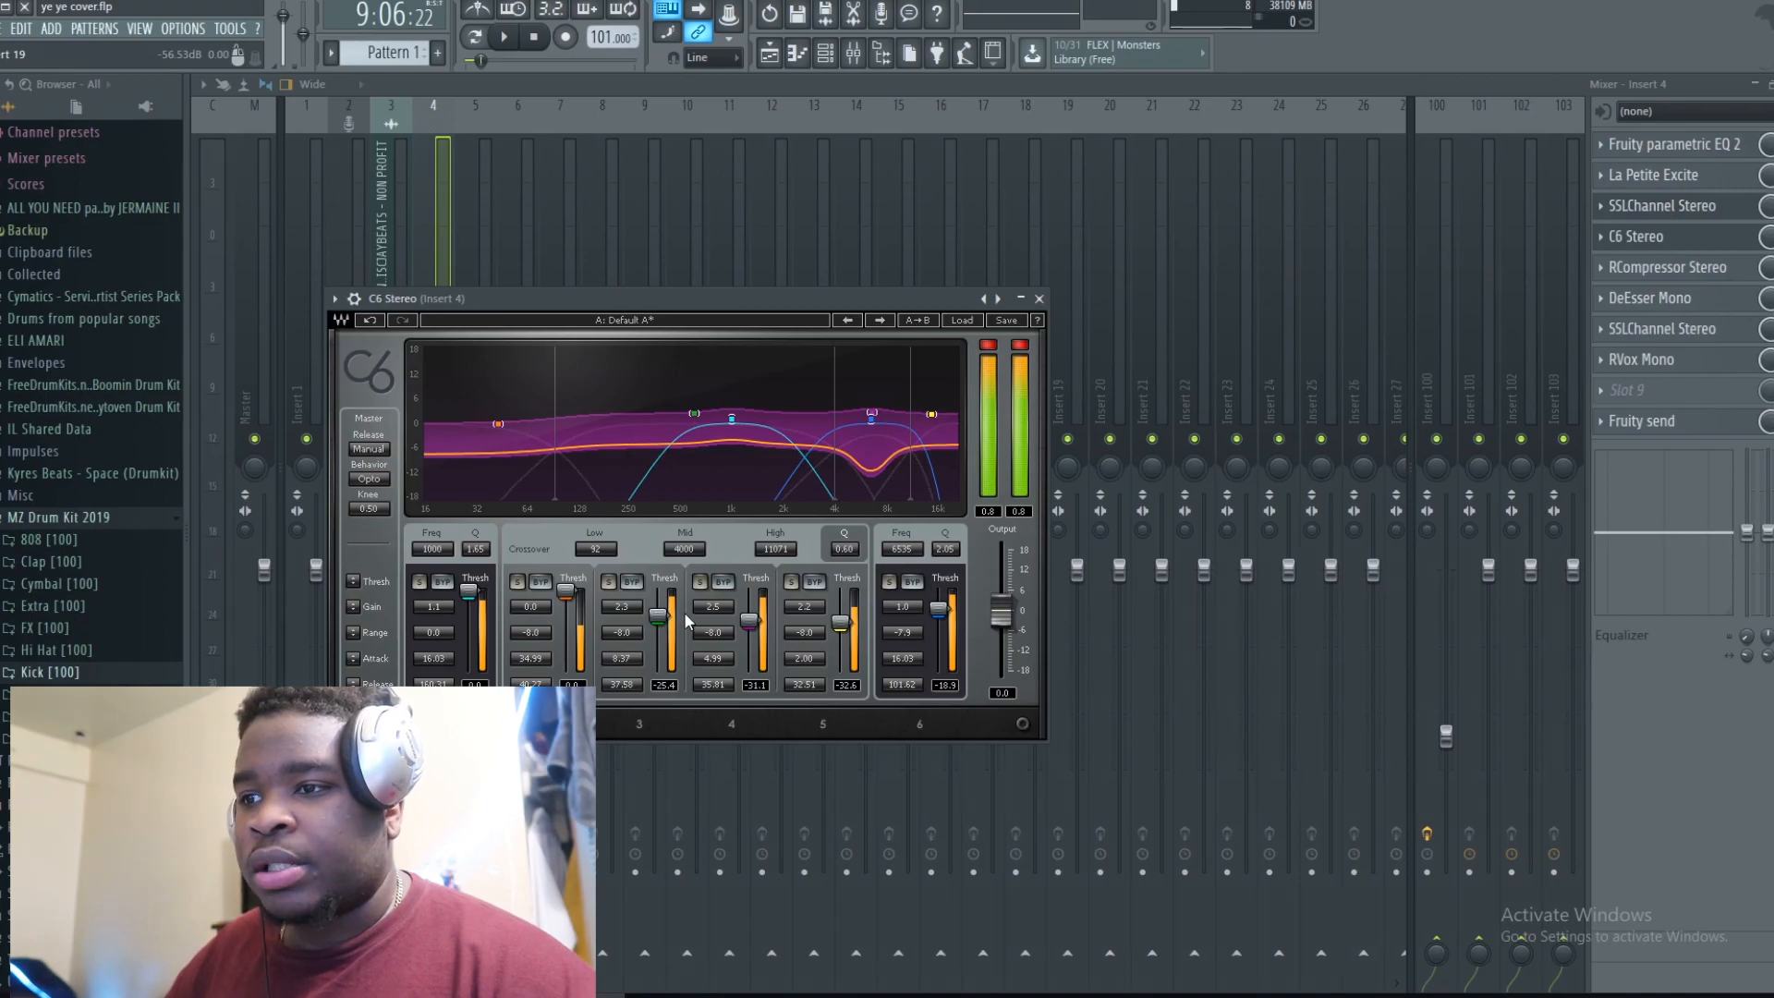
key("space")
key("space")
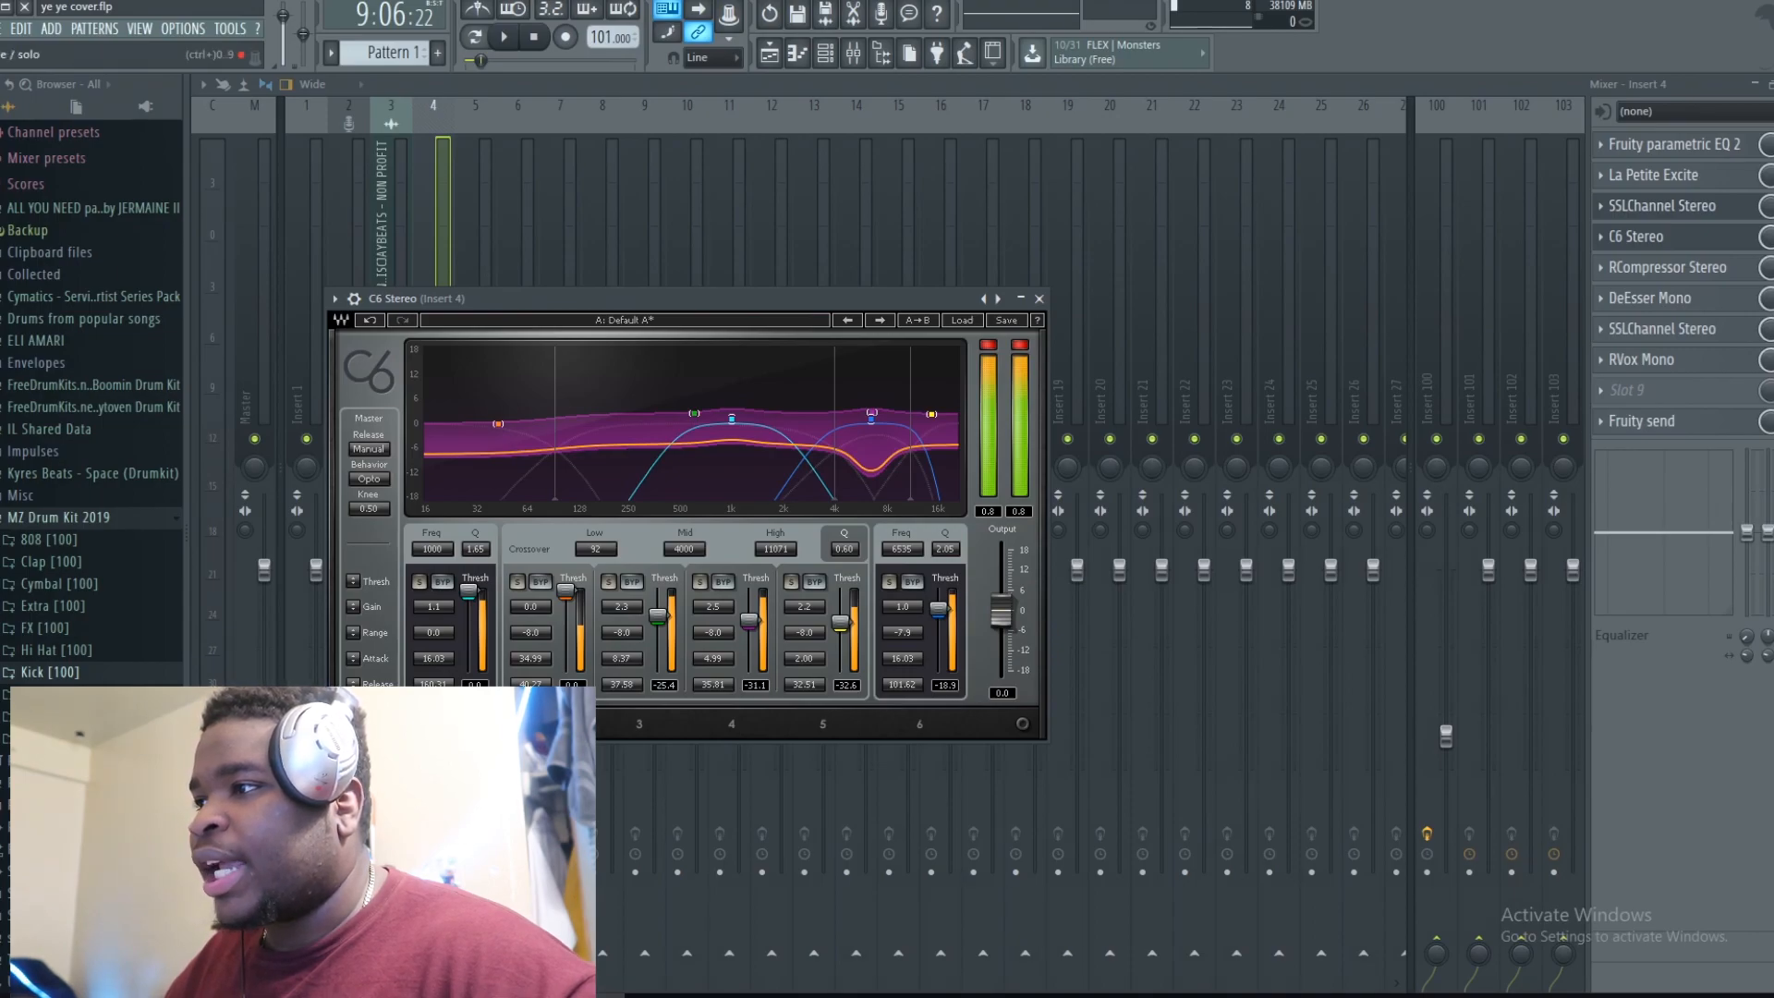
key("space")
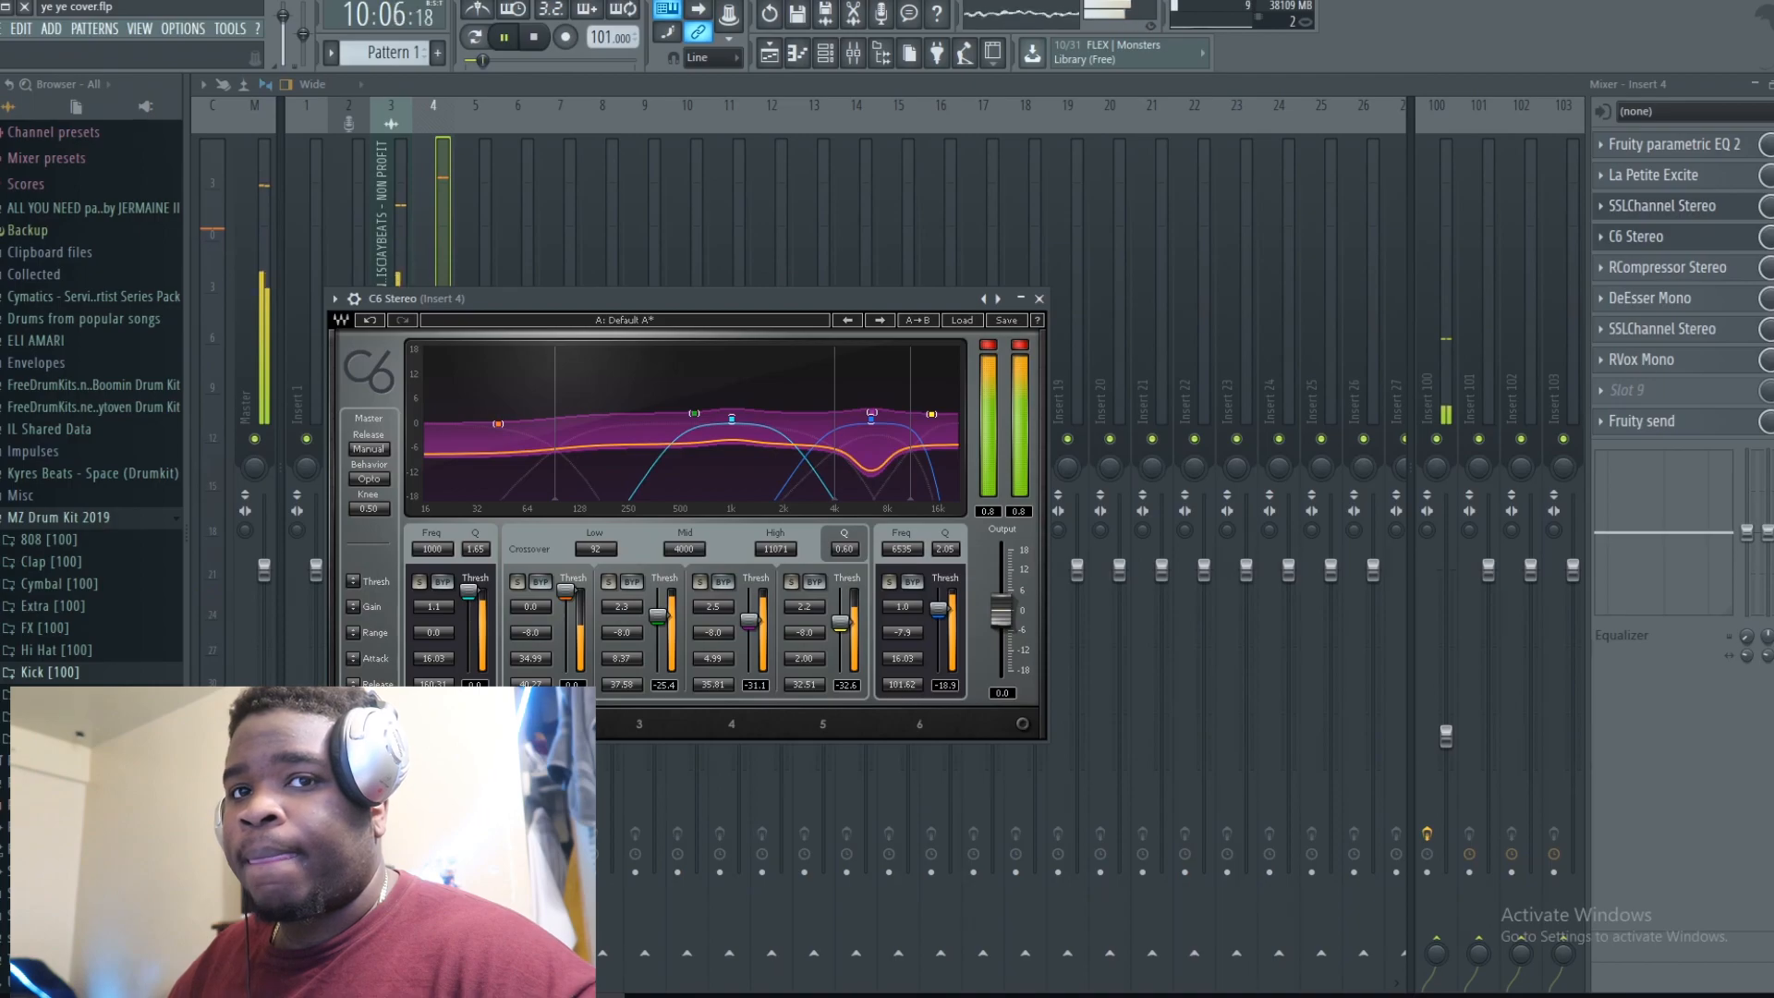
key("Escape")
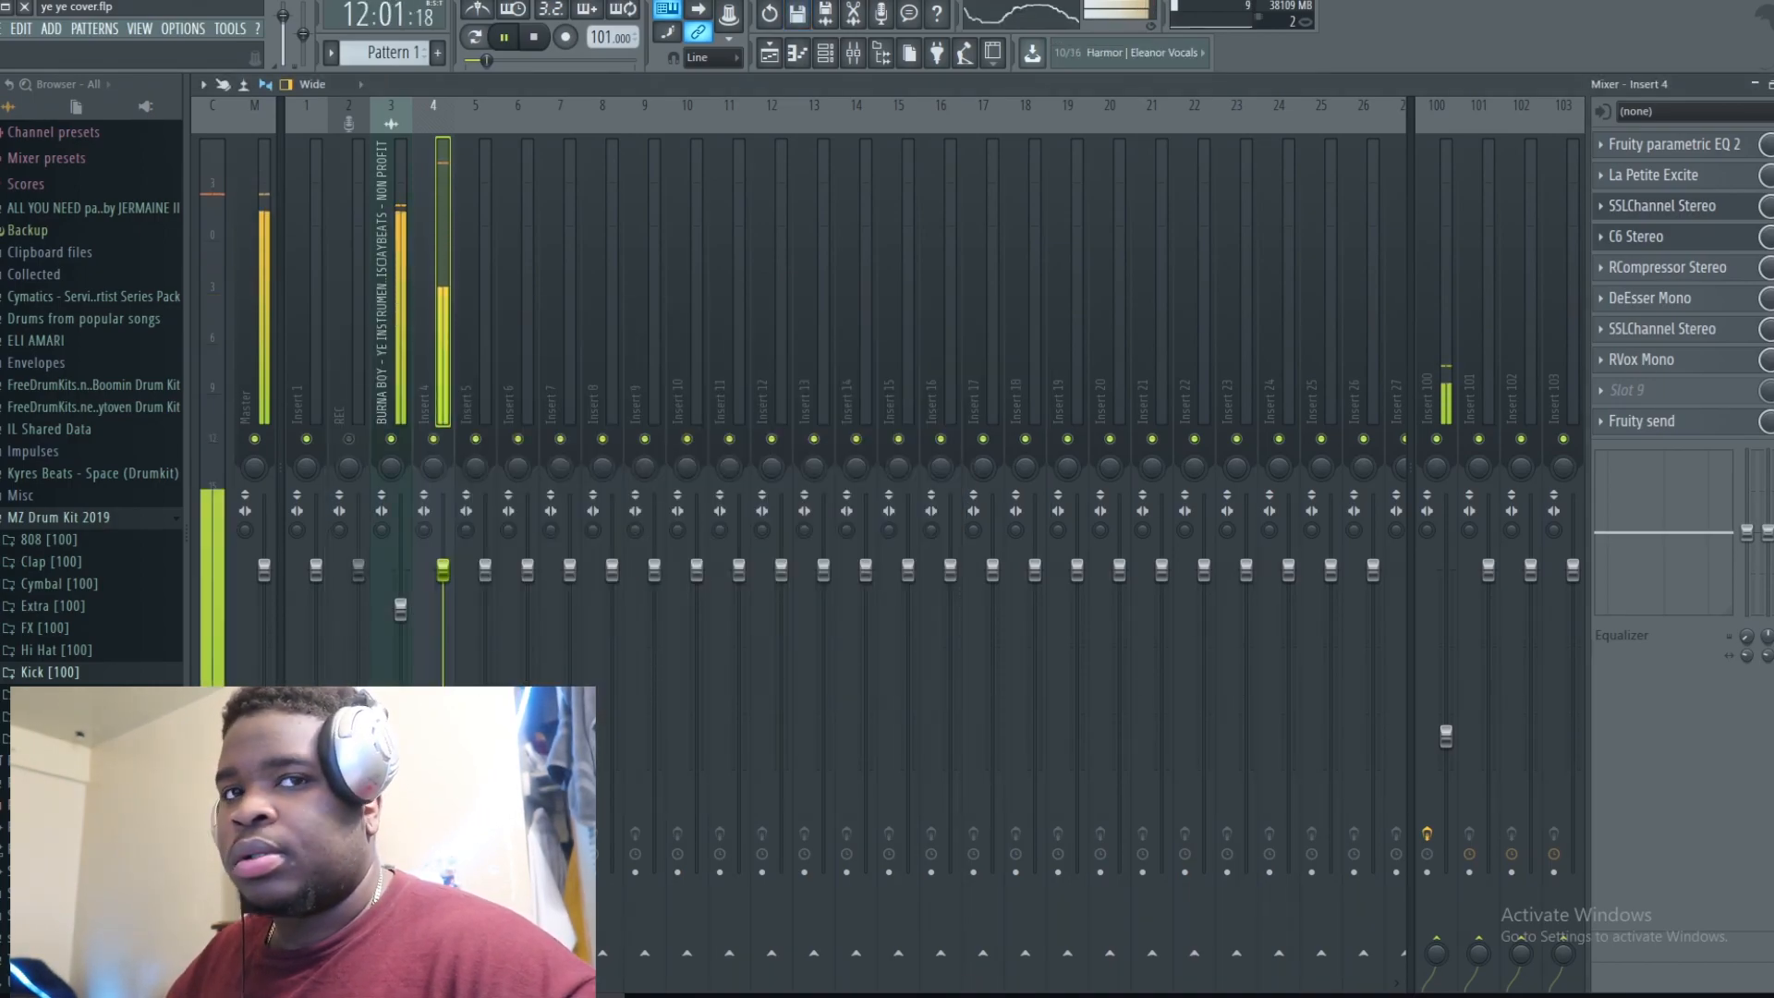
Step: Stop playback and open Insert 4's RCompressor Stereo plugin
key("space")
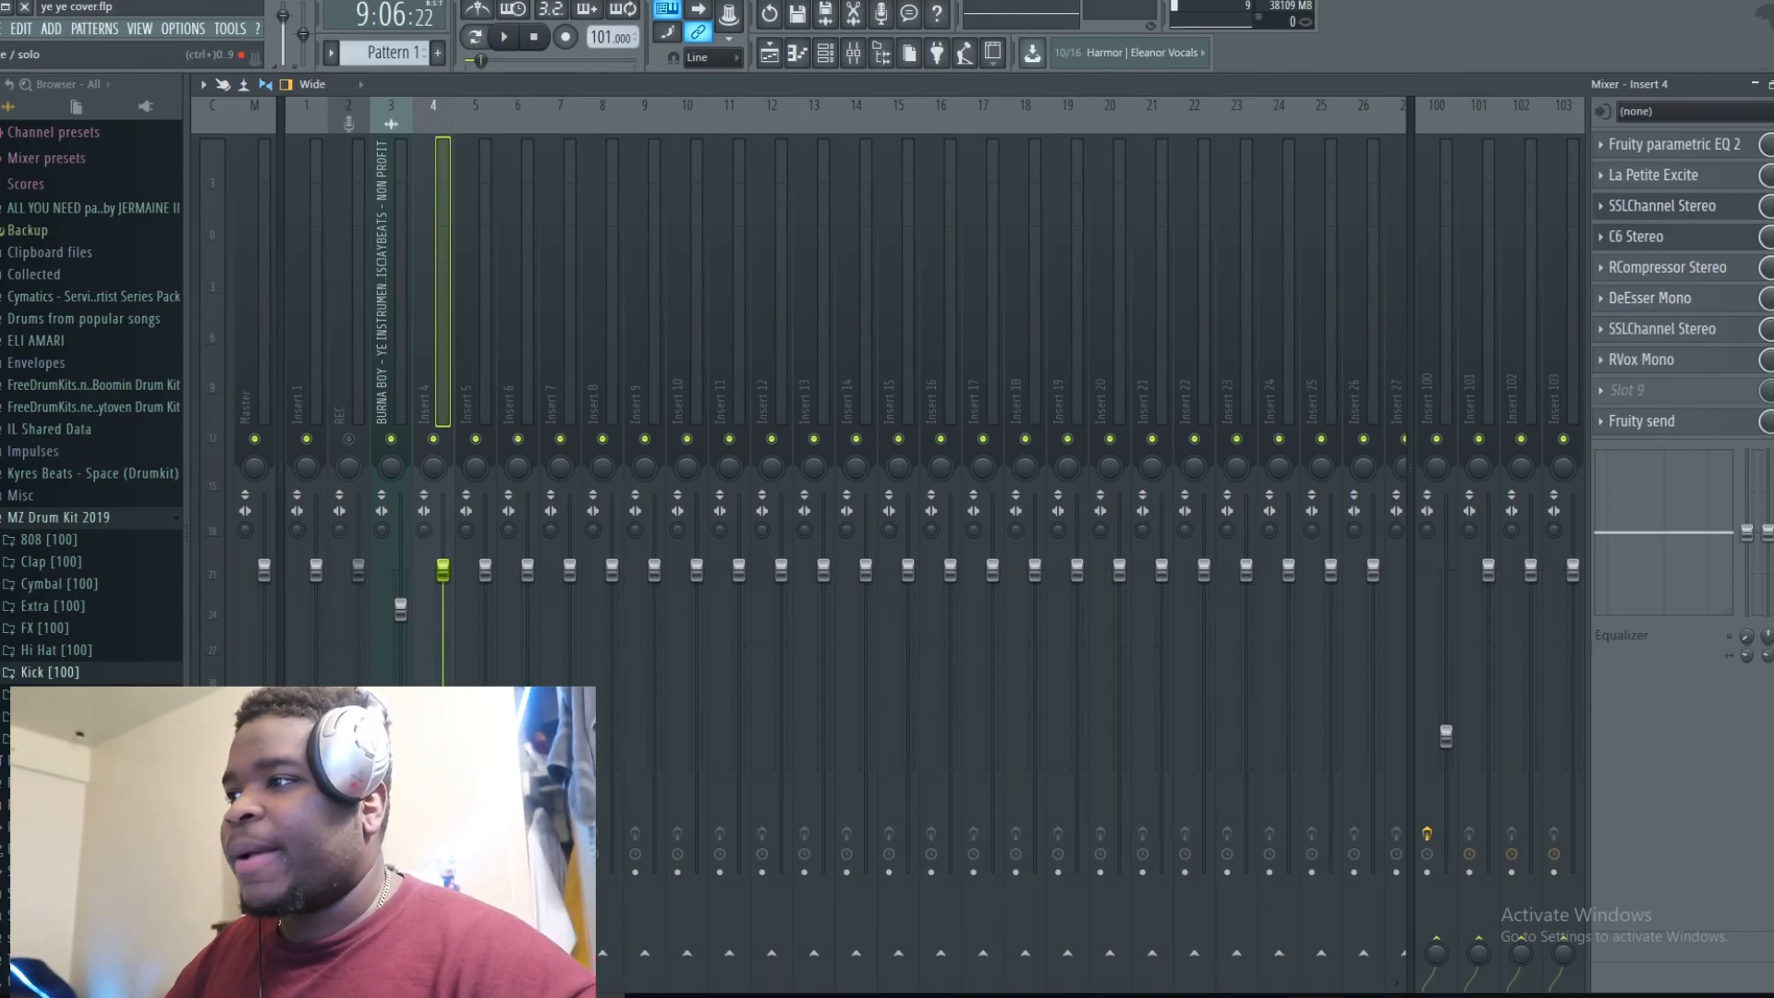
left_click(1726, 270)
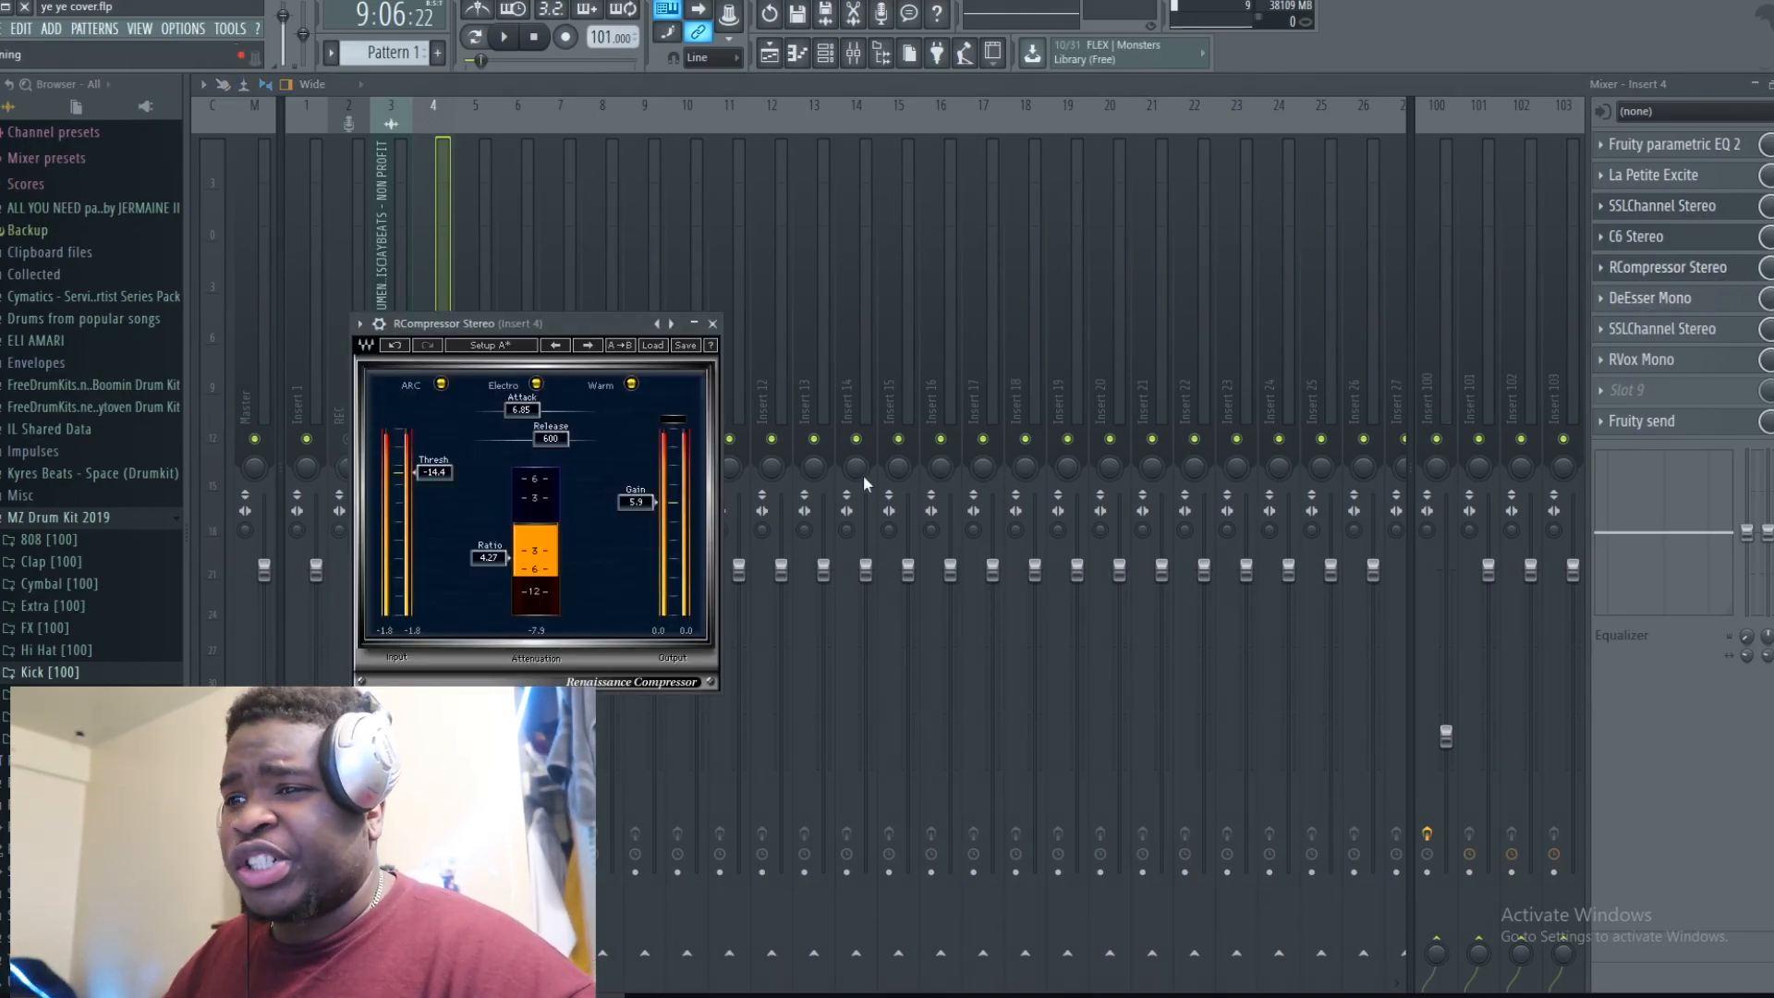
Step: Audition Insert 4's RCompressor Stereo during playback, briefly switching to the SSLChannel Stereo plugin and back, then stop playback
key("space")
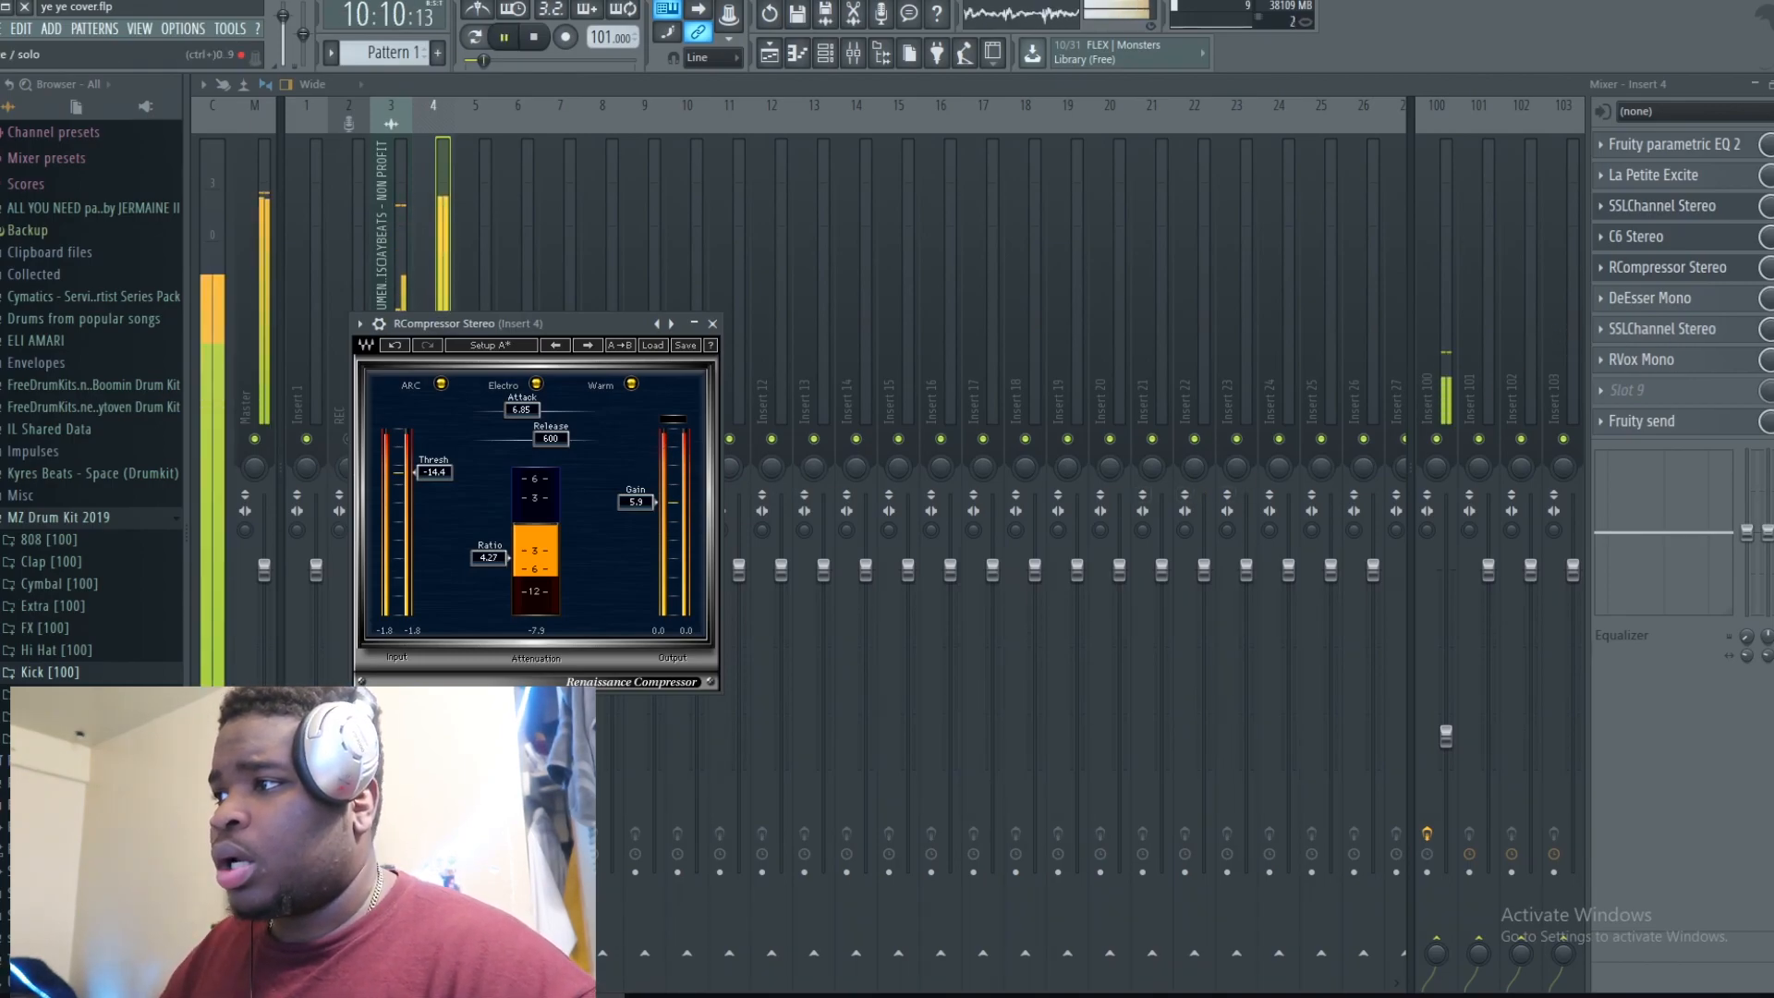
key("Escape")
left_click(1663, 205)
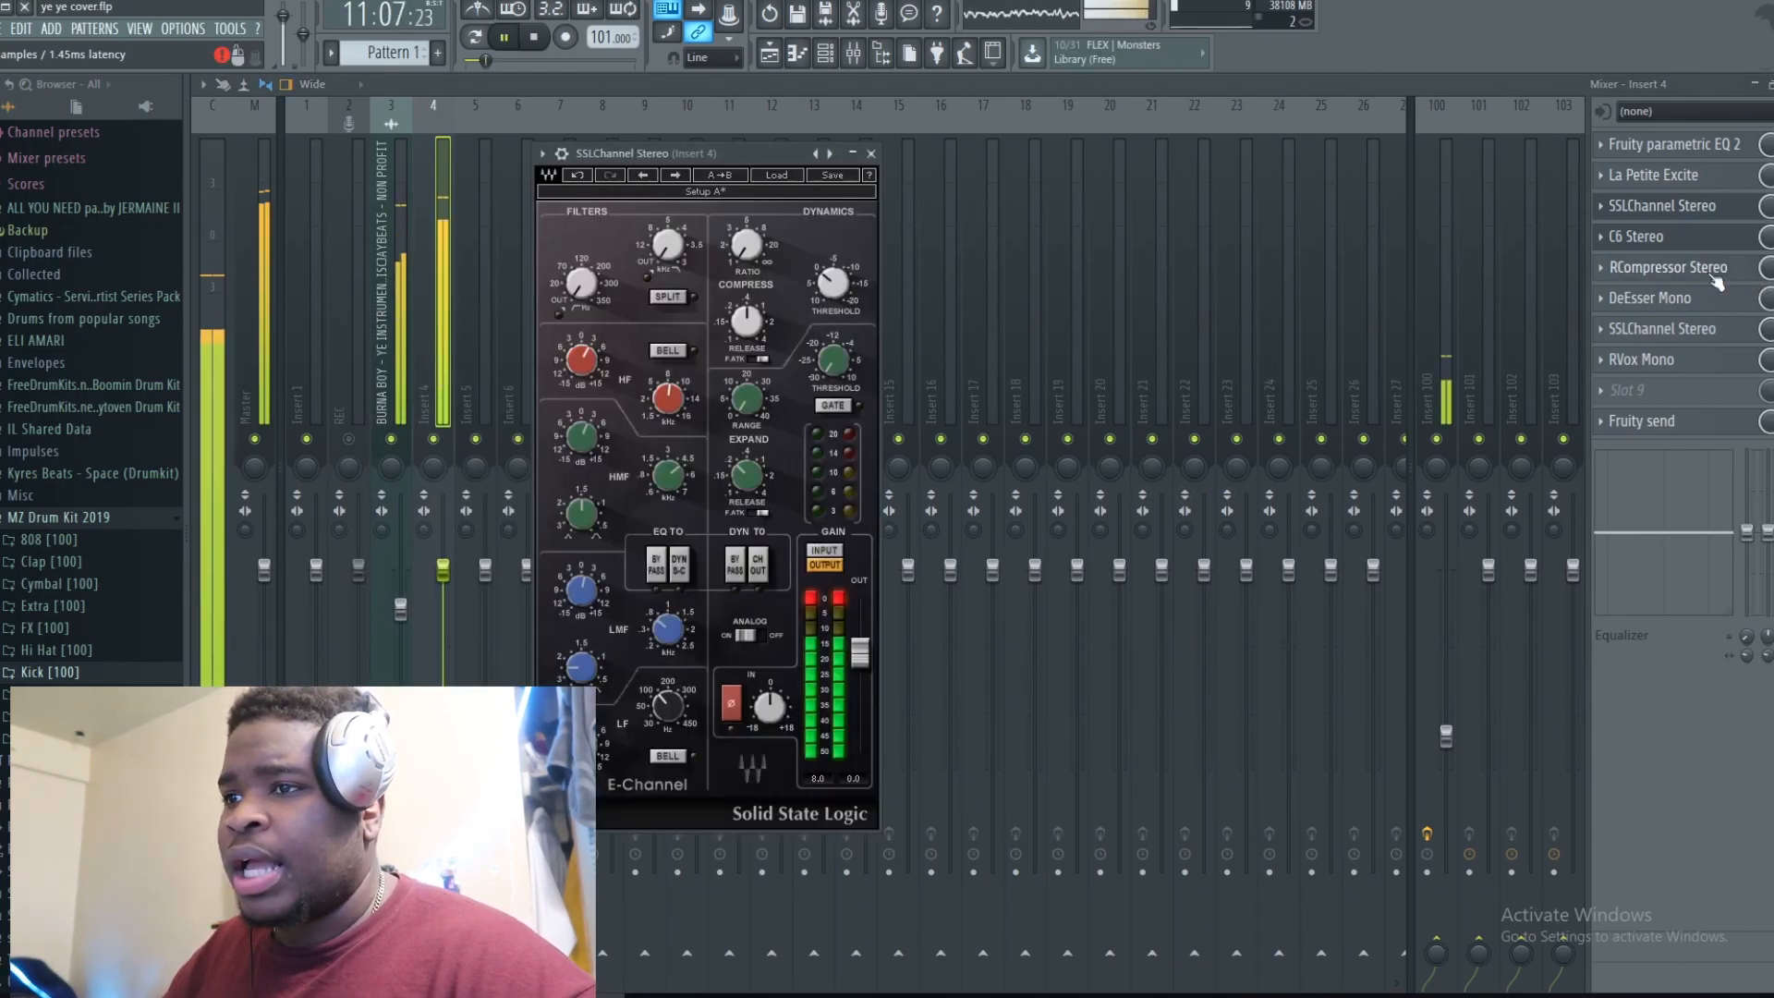
left_click(1668, 267)
key("space")
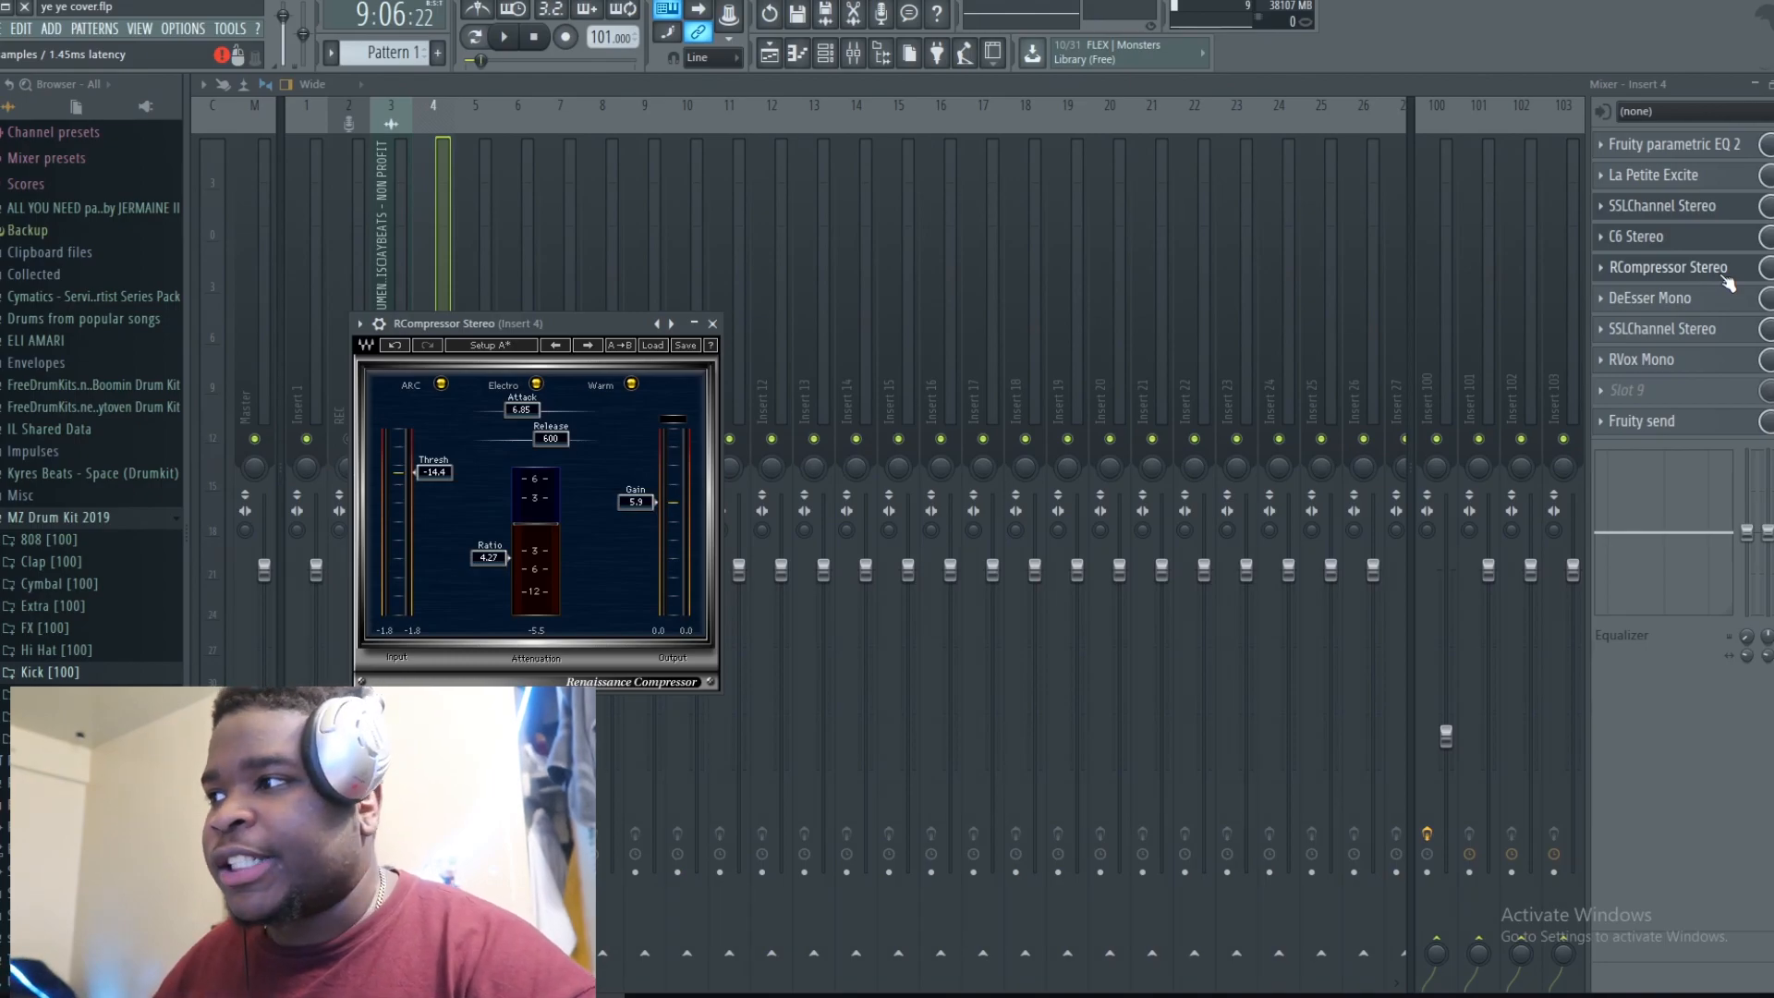
Step: Open Insert 4's DeEsser Mono plugin and audition it during playback
left_click(1724, 278)
left_click(1726, 301)
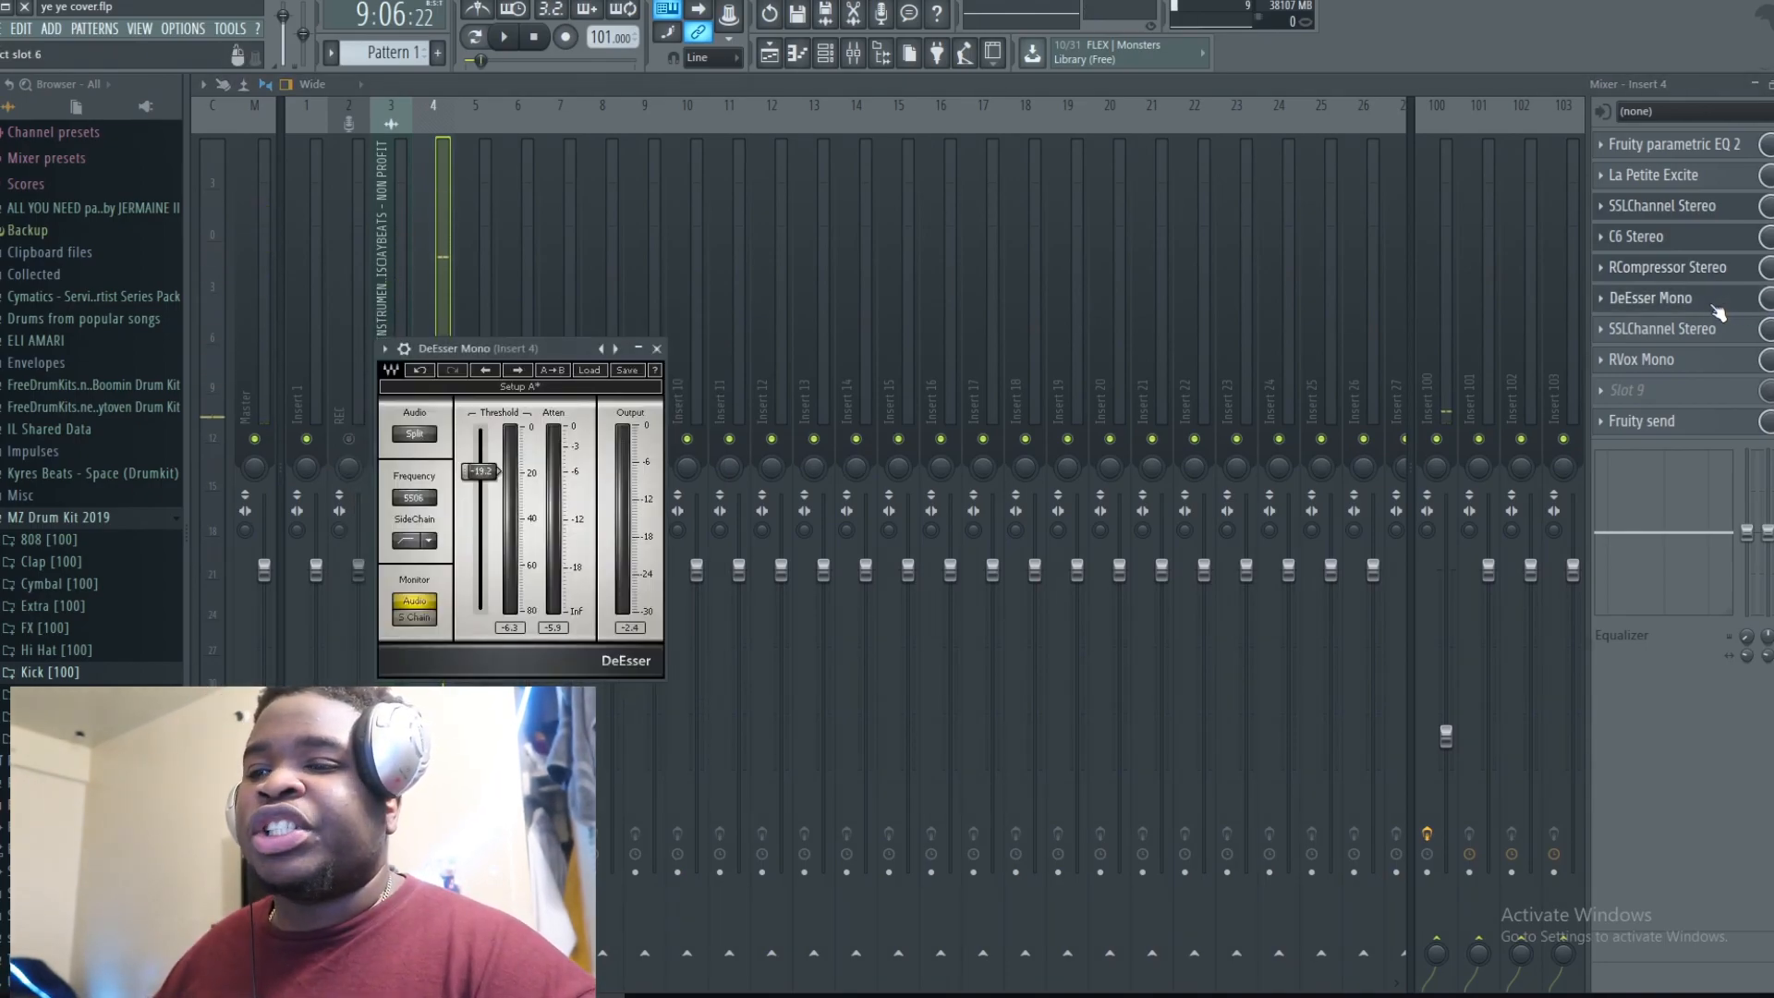
key("space")
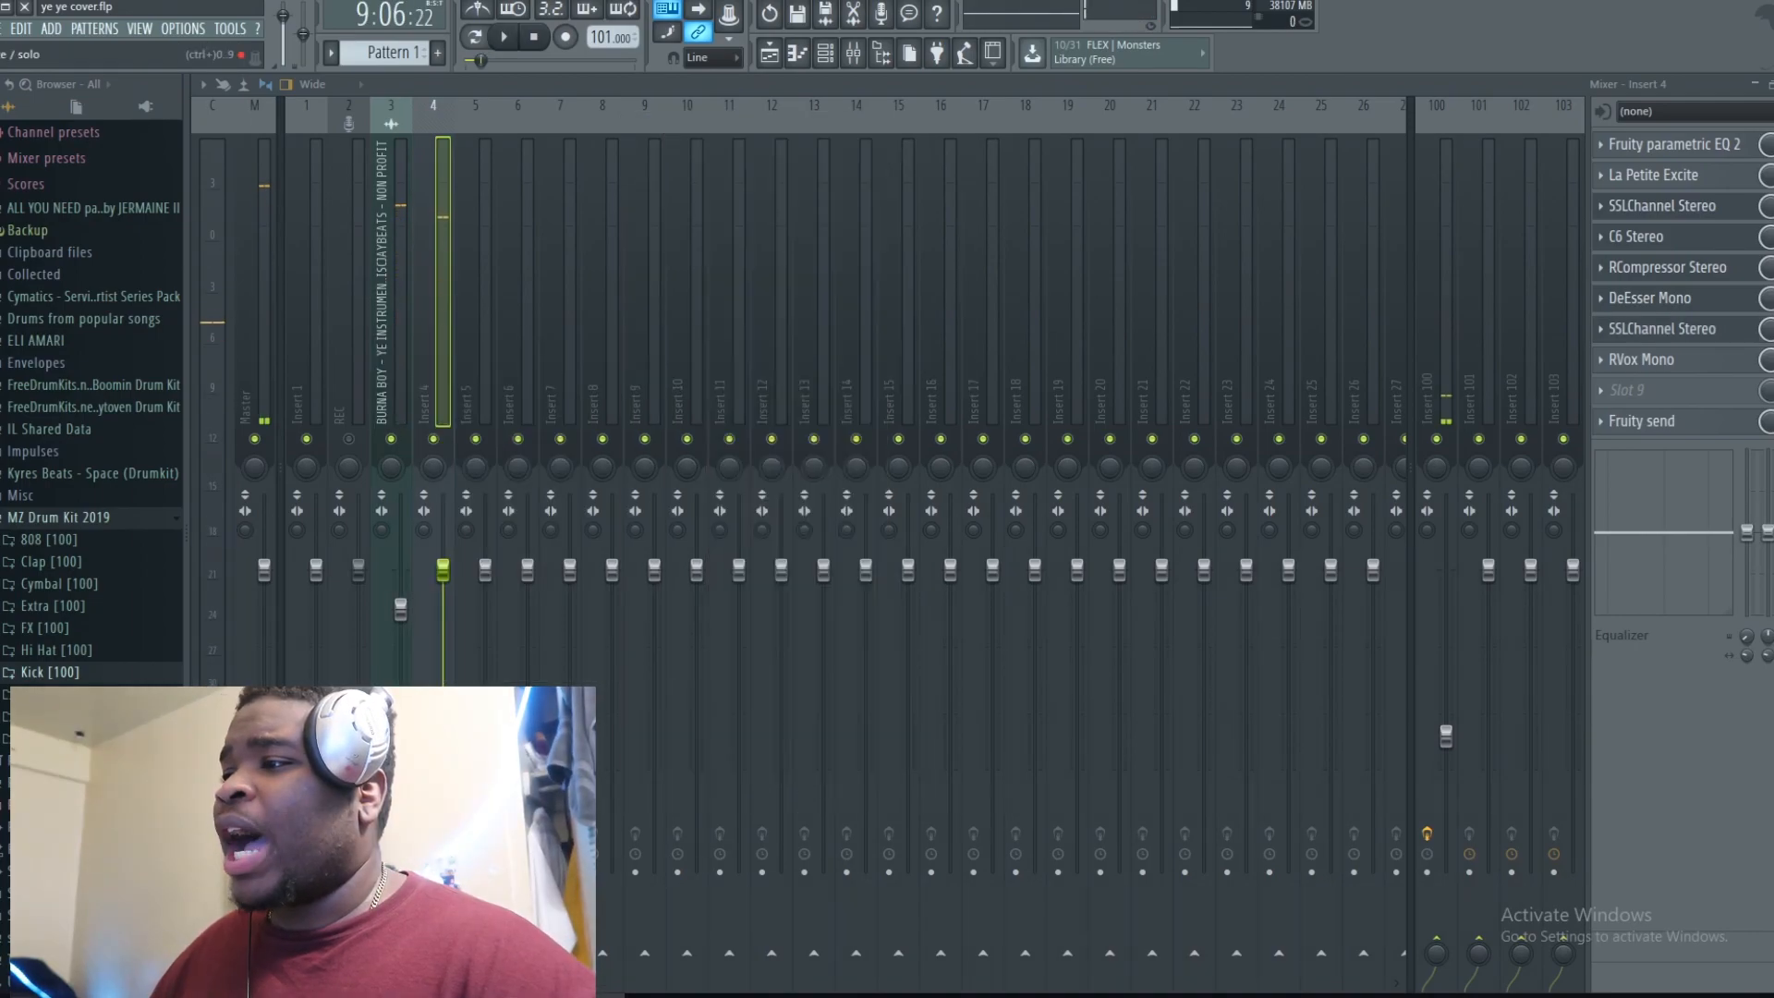
Step: Open Insert 4's RVox Mono and Fruity send plugins to inspect their settings
left_click(1709, 360)
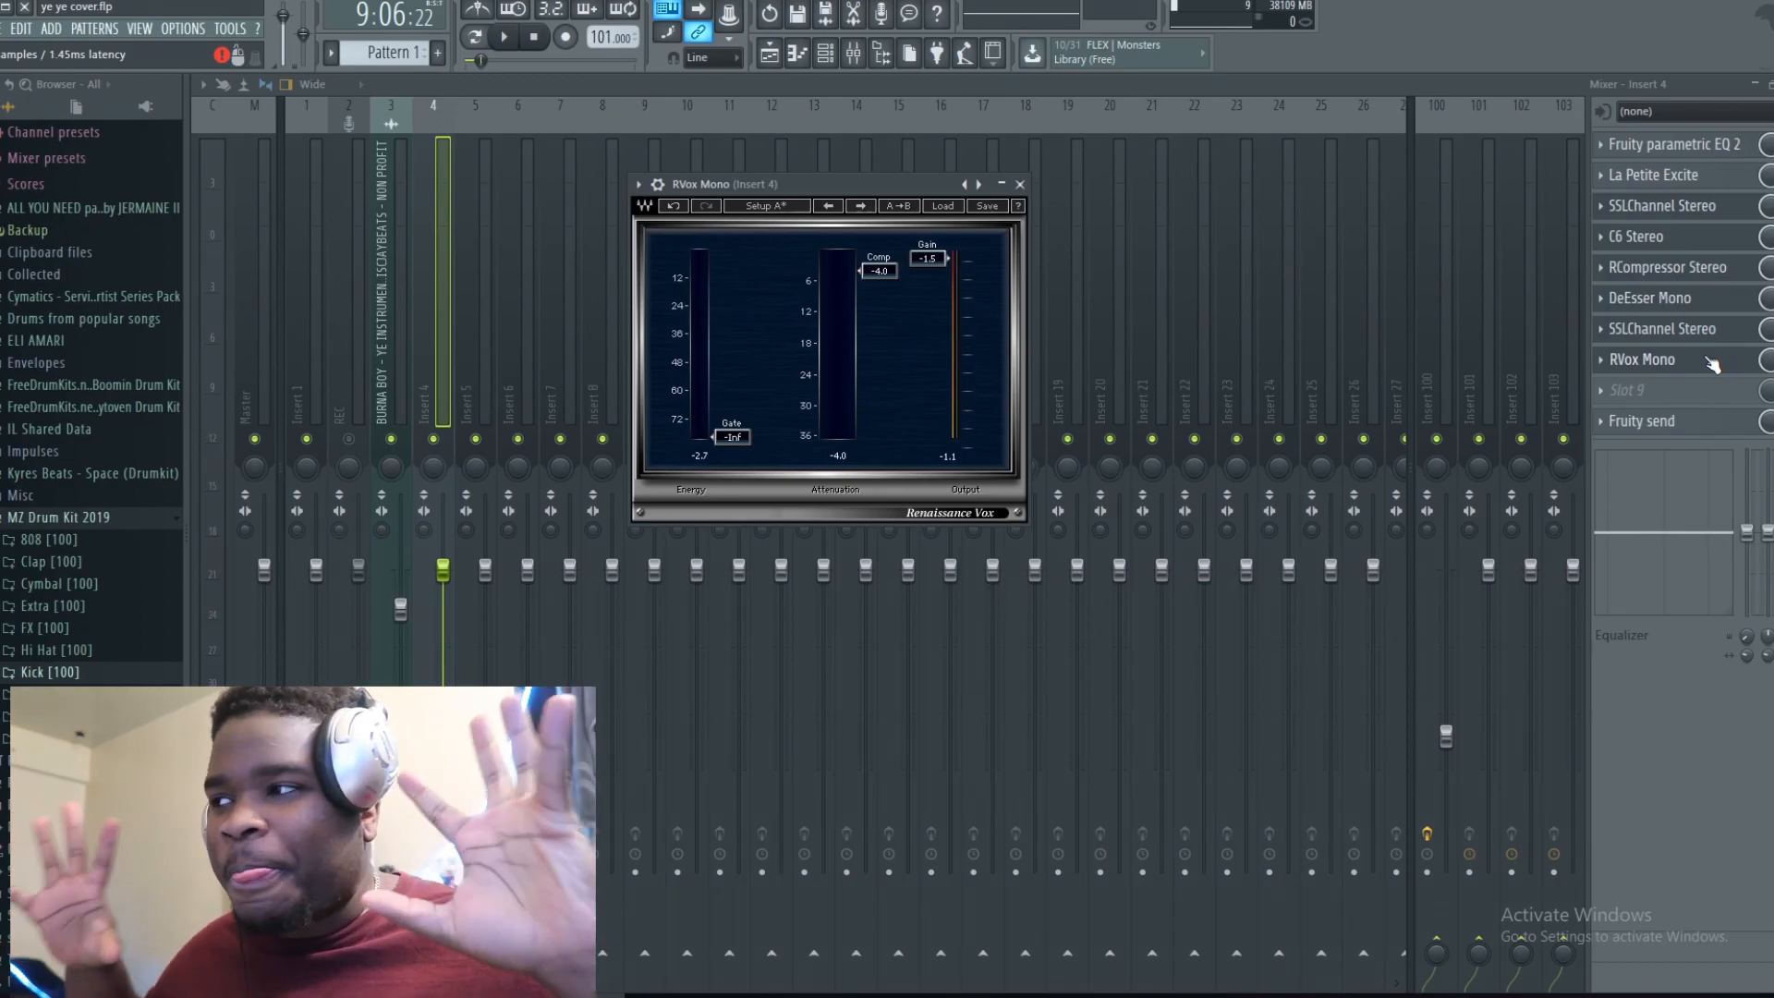
left_click(1711, 432)
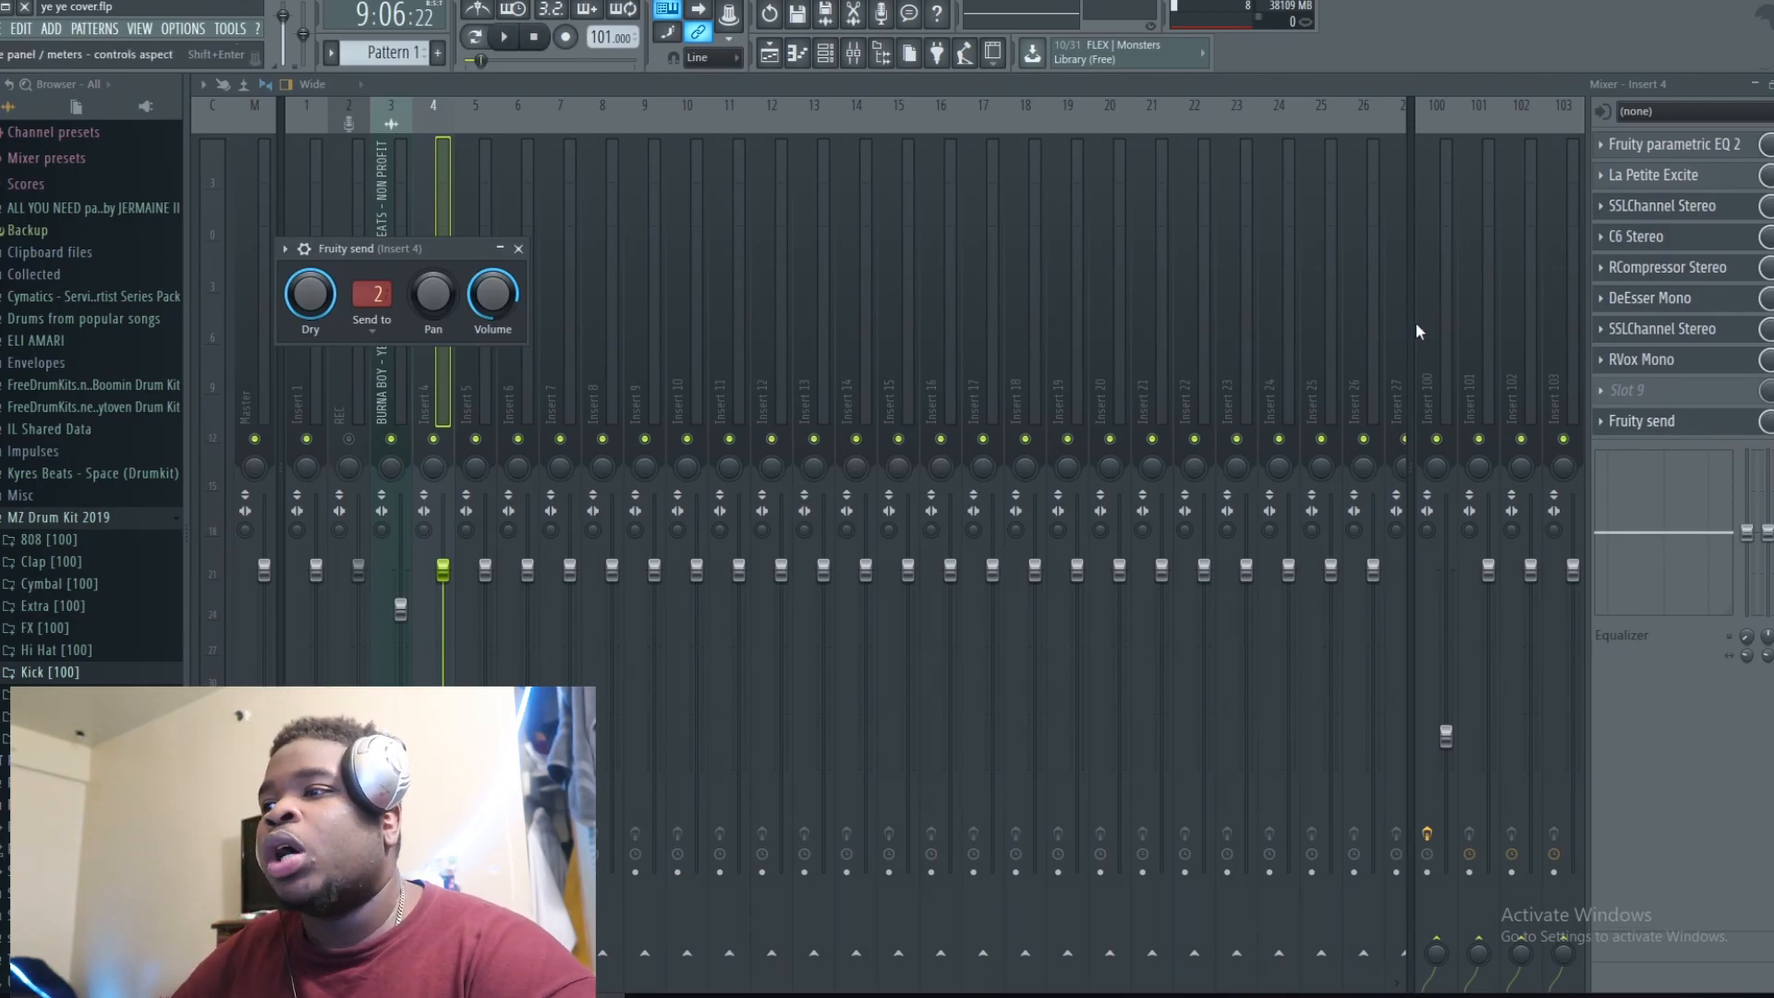
Step: Select the Insert 100 track, open its MannyM Reverb Mono plugin to inspect it, then close it
left_click(1445, 314)
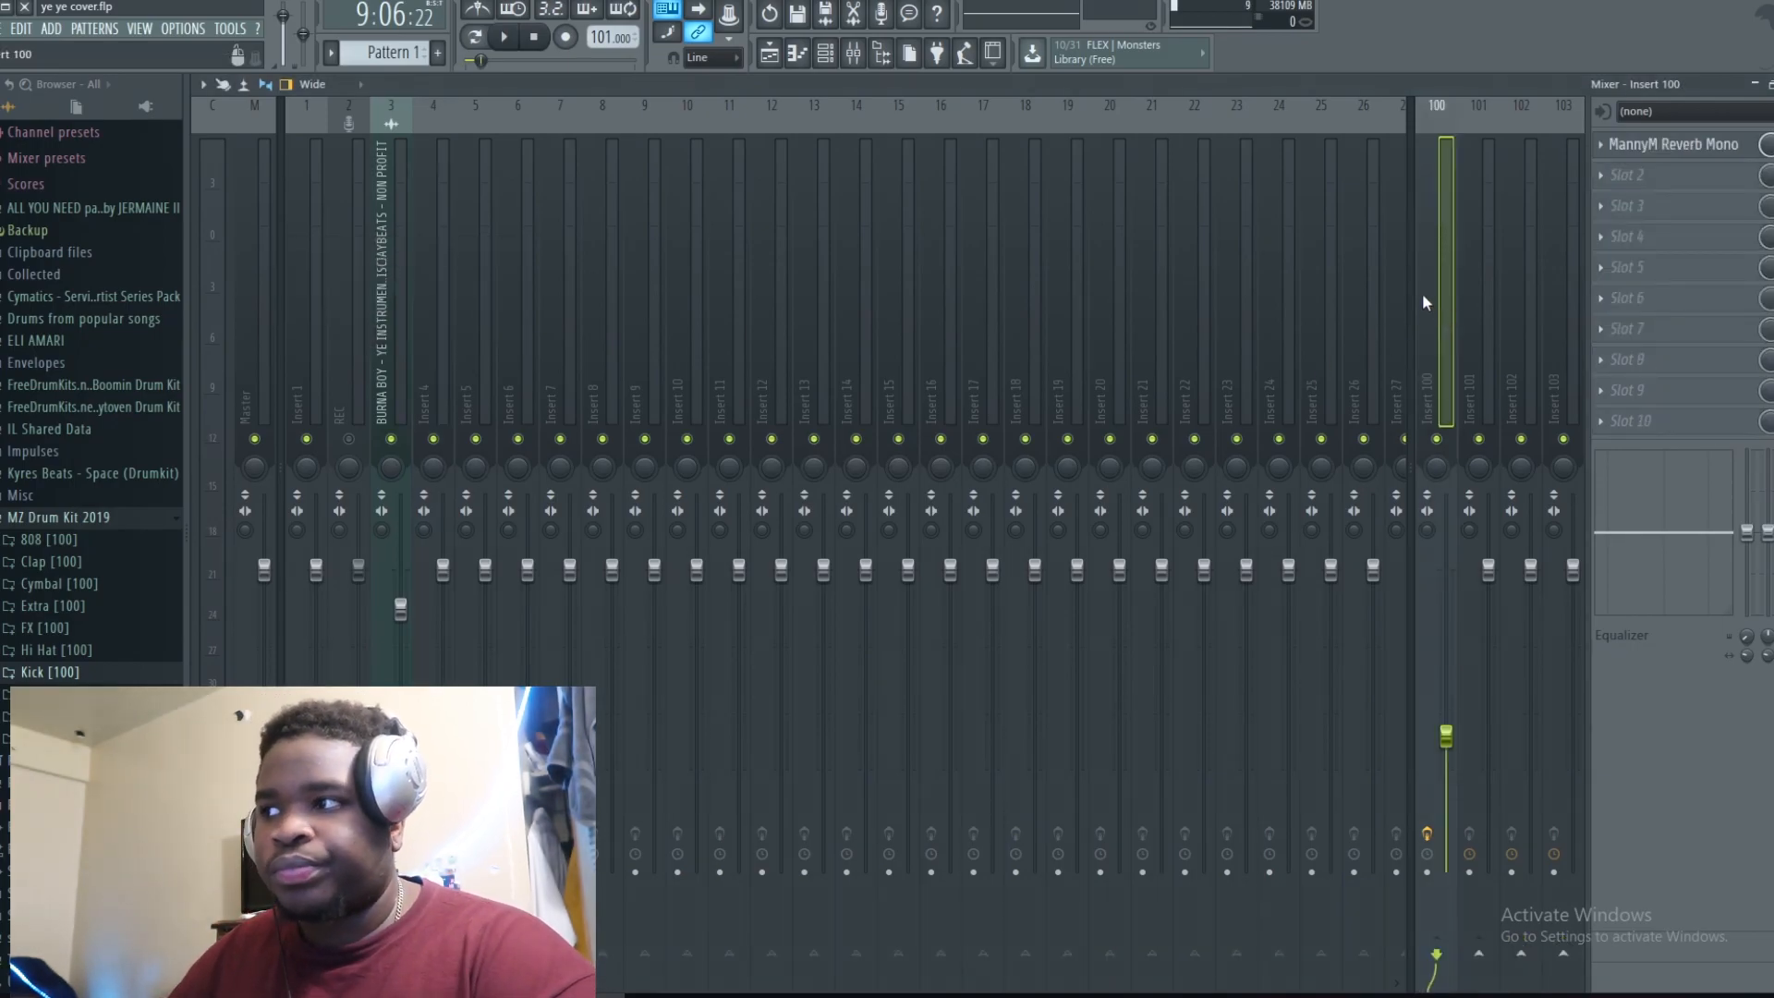
left_click(1694, 146)
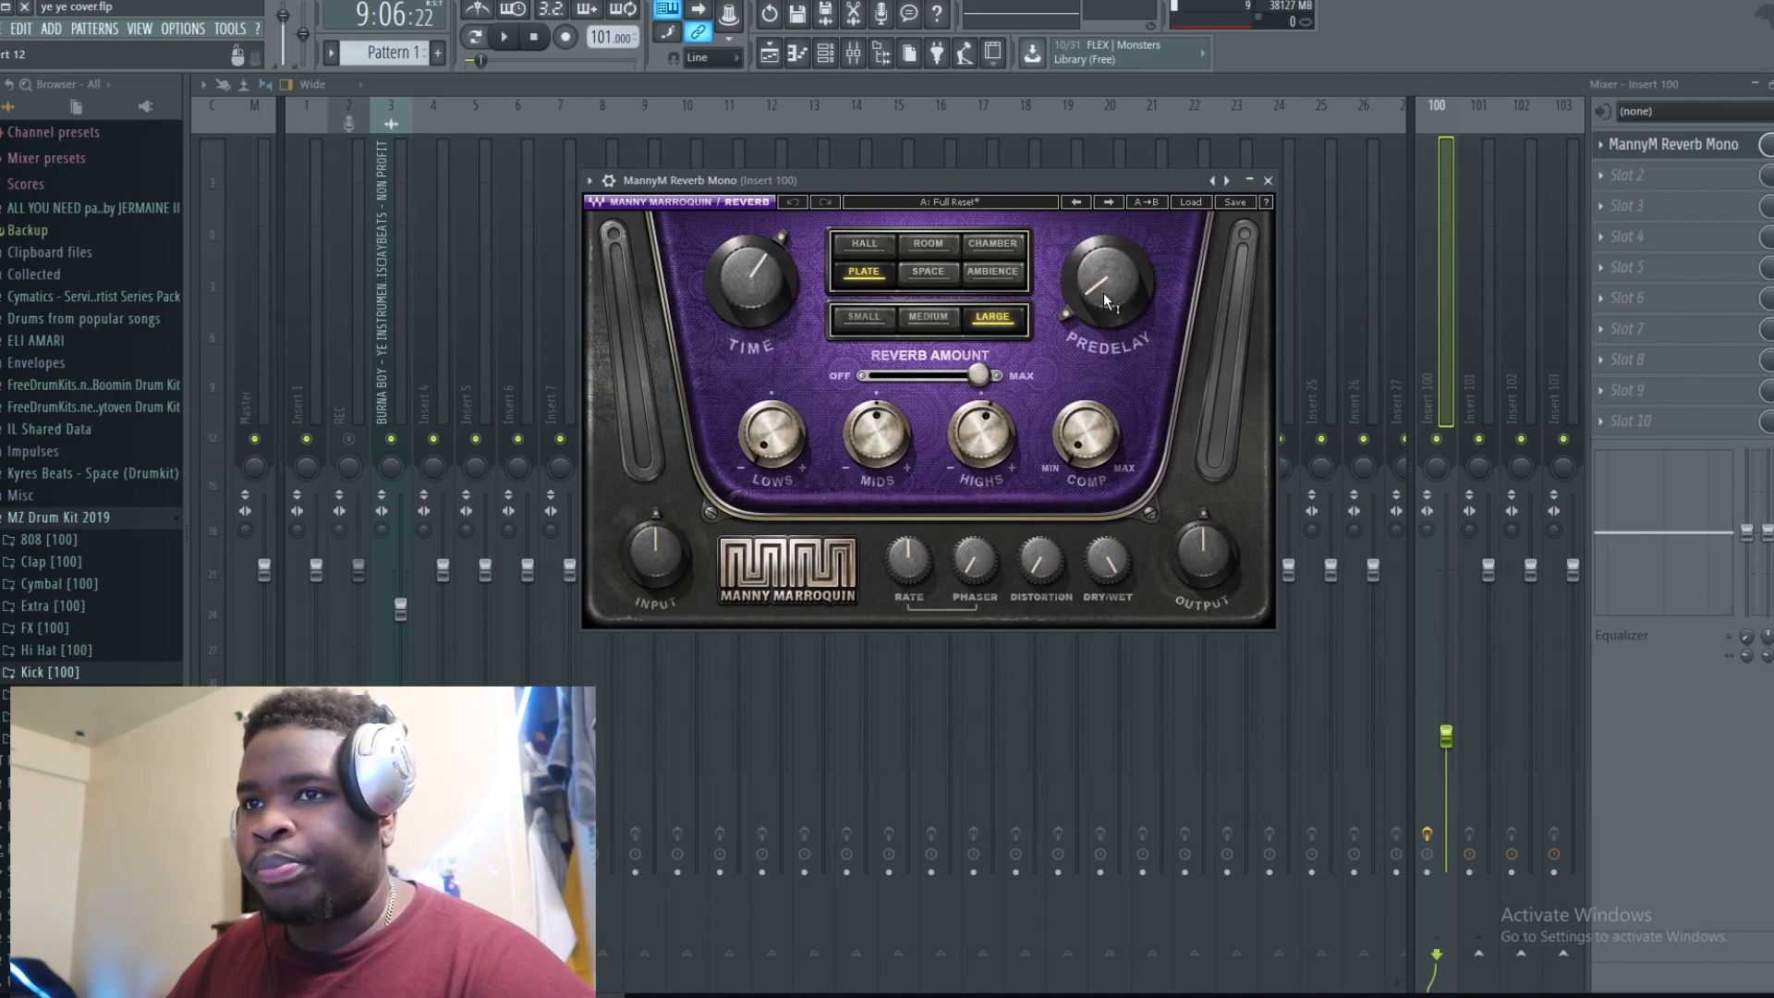
left_click(1268, 182)
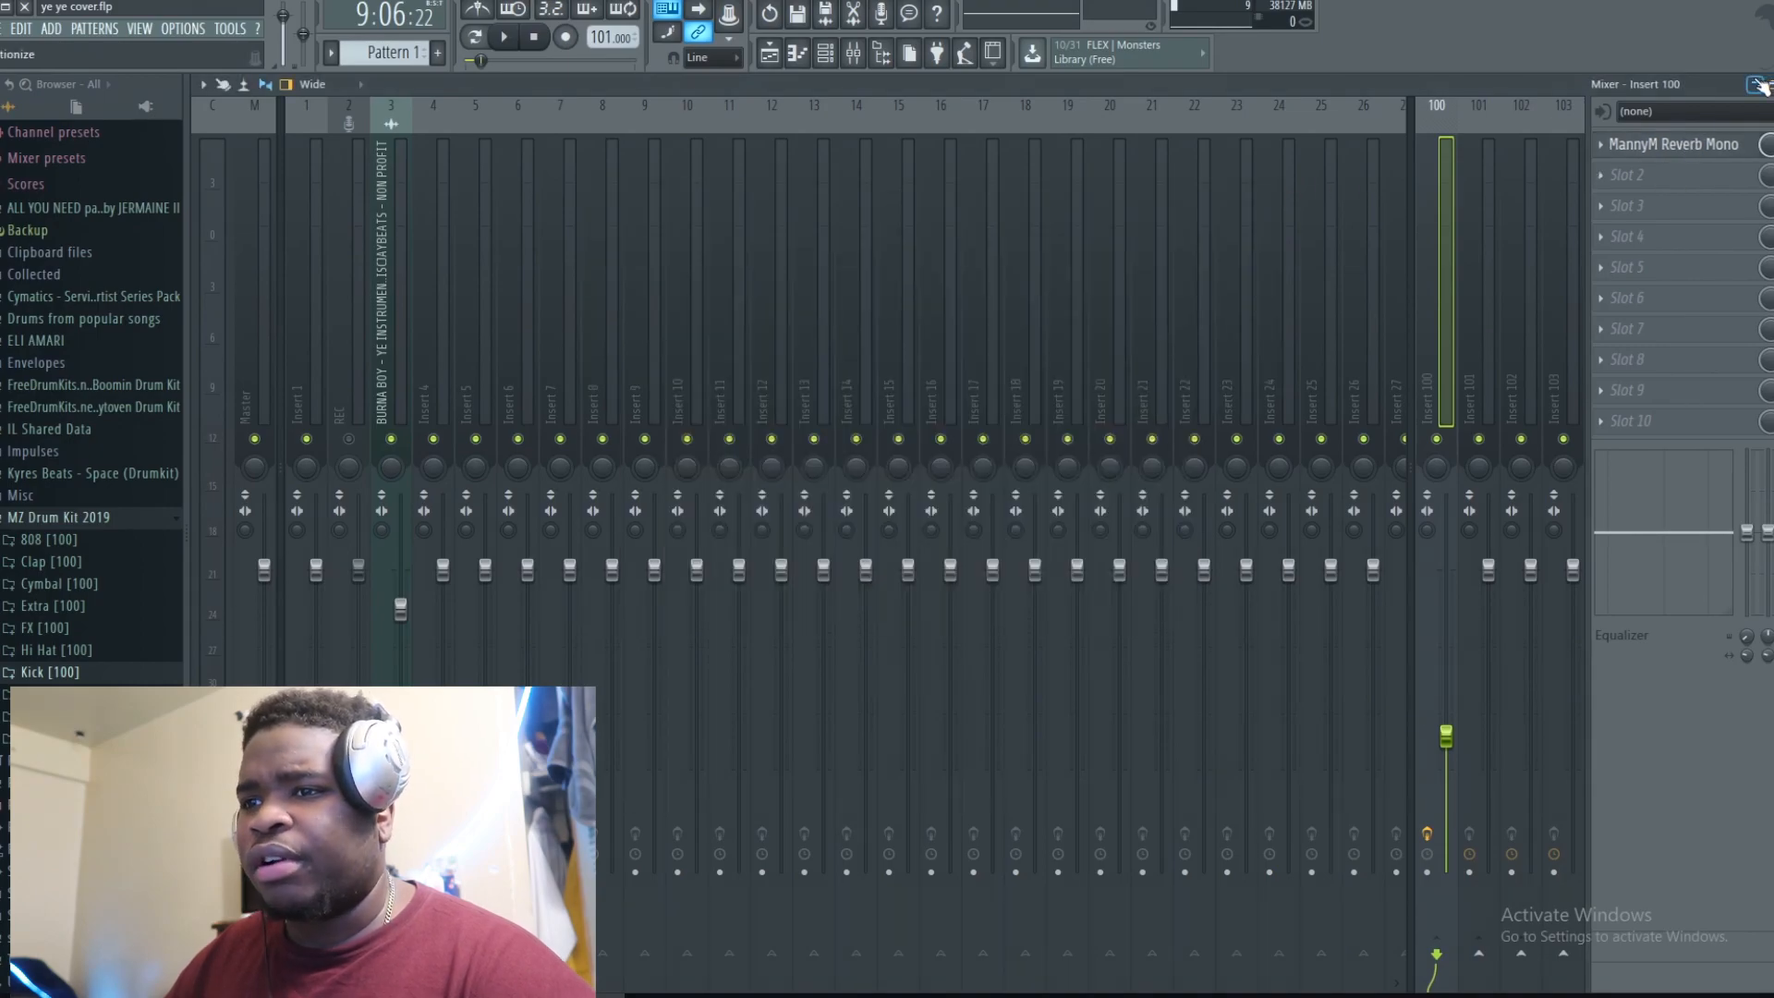
Step: Close the mixer and plugin windows, then play and stop the vocal arrangement in the playlist
left_click(1756, 85)
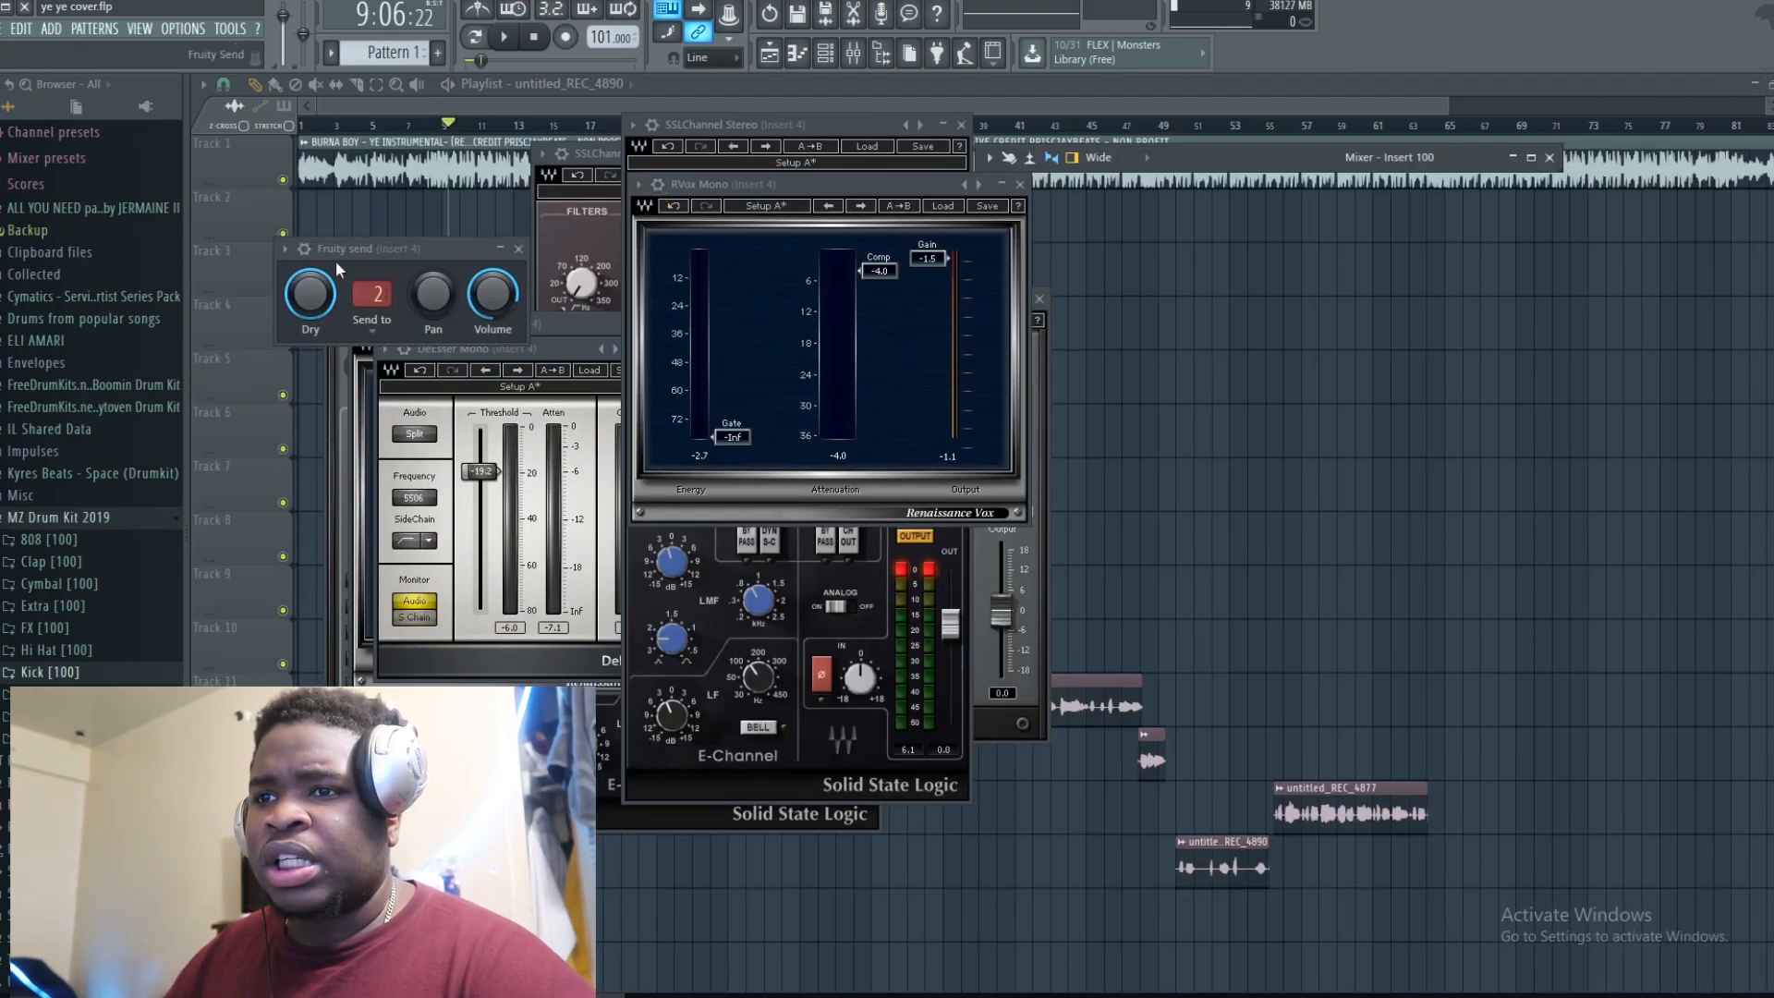
left_click(269, 356)
key("space")
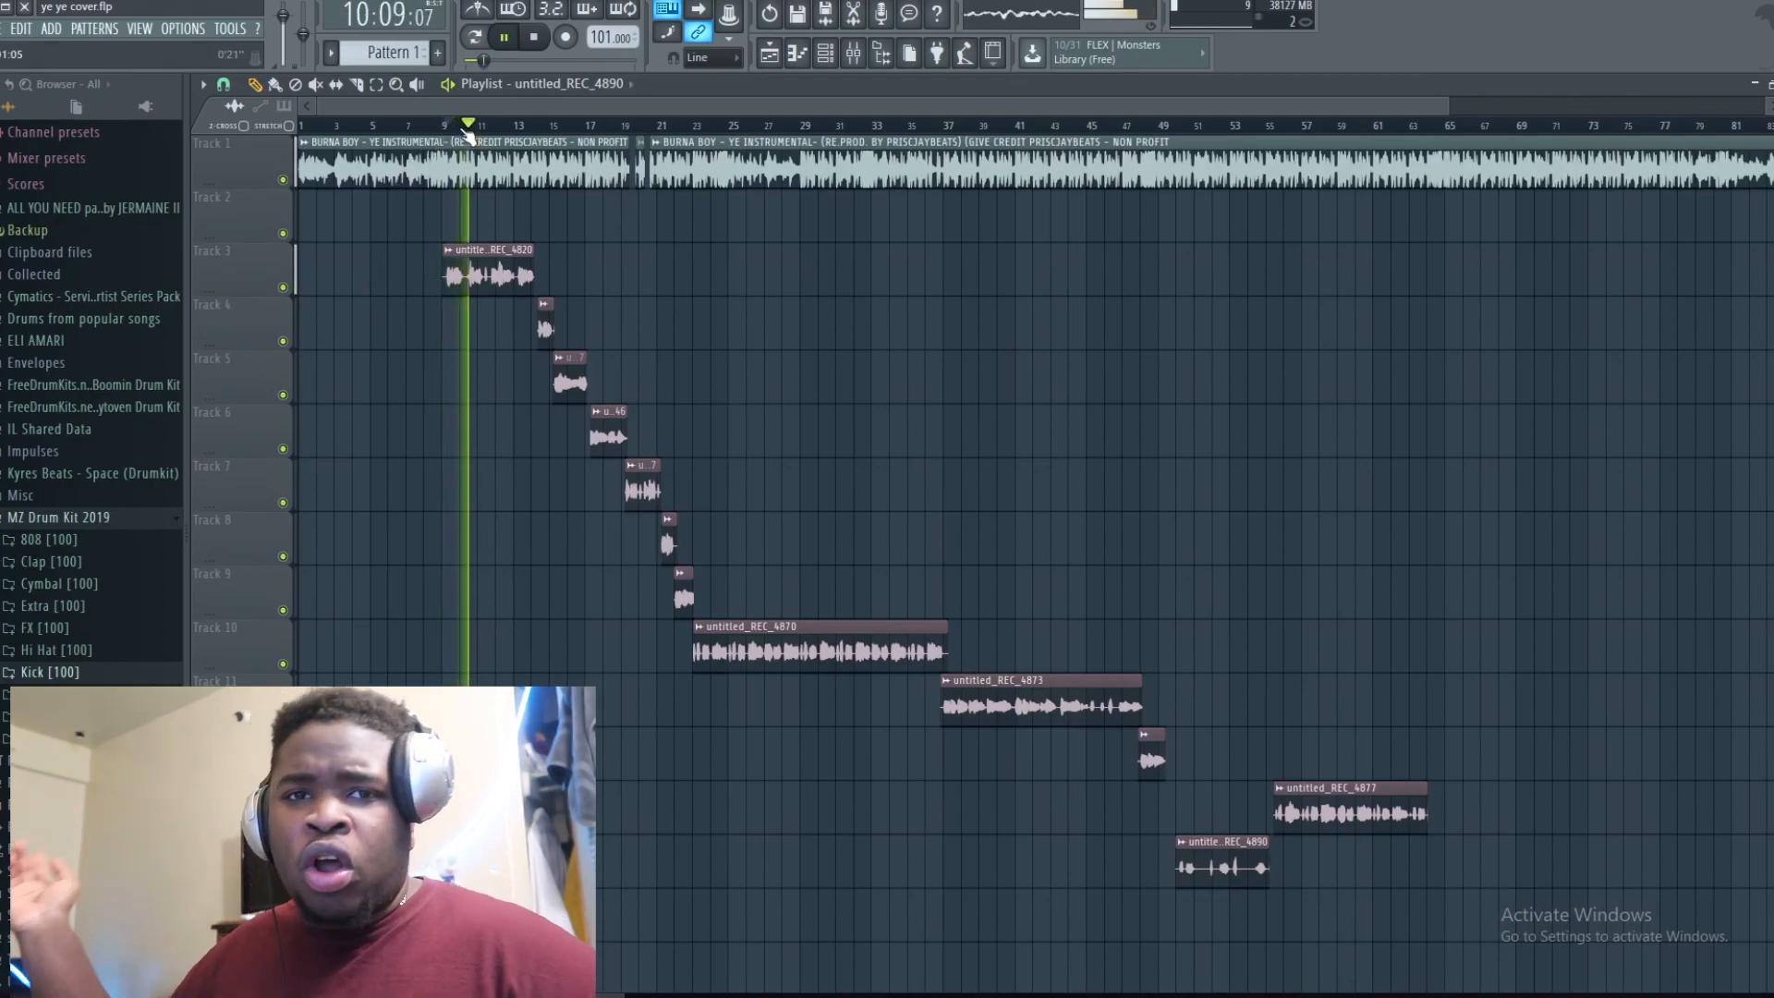
key("space")
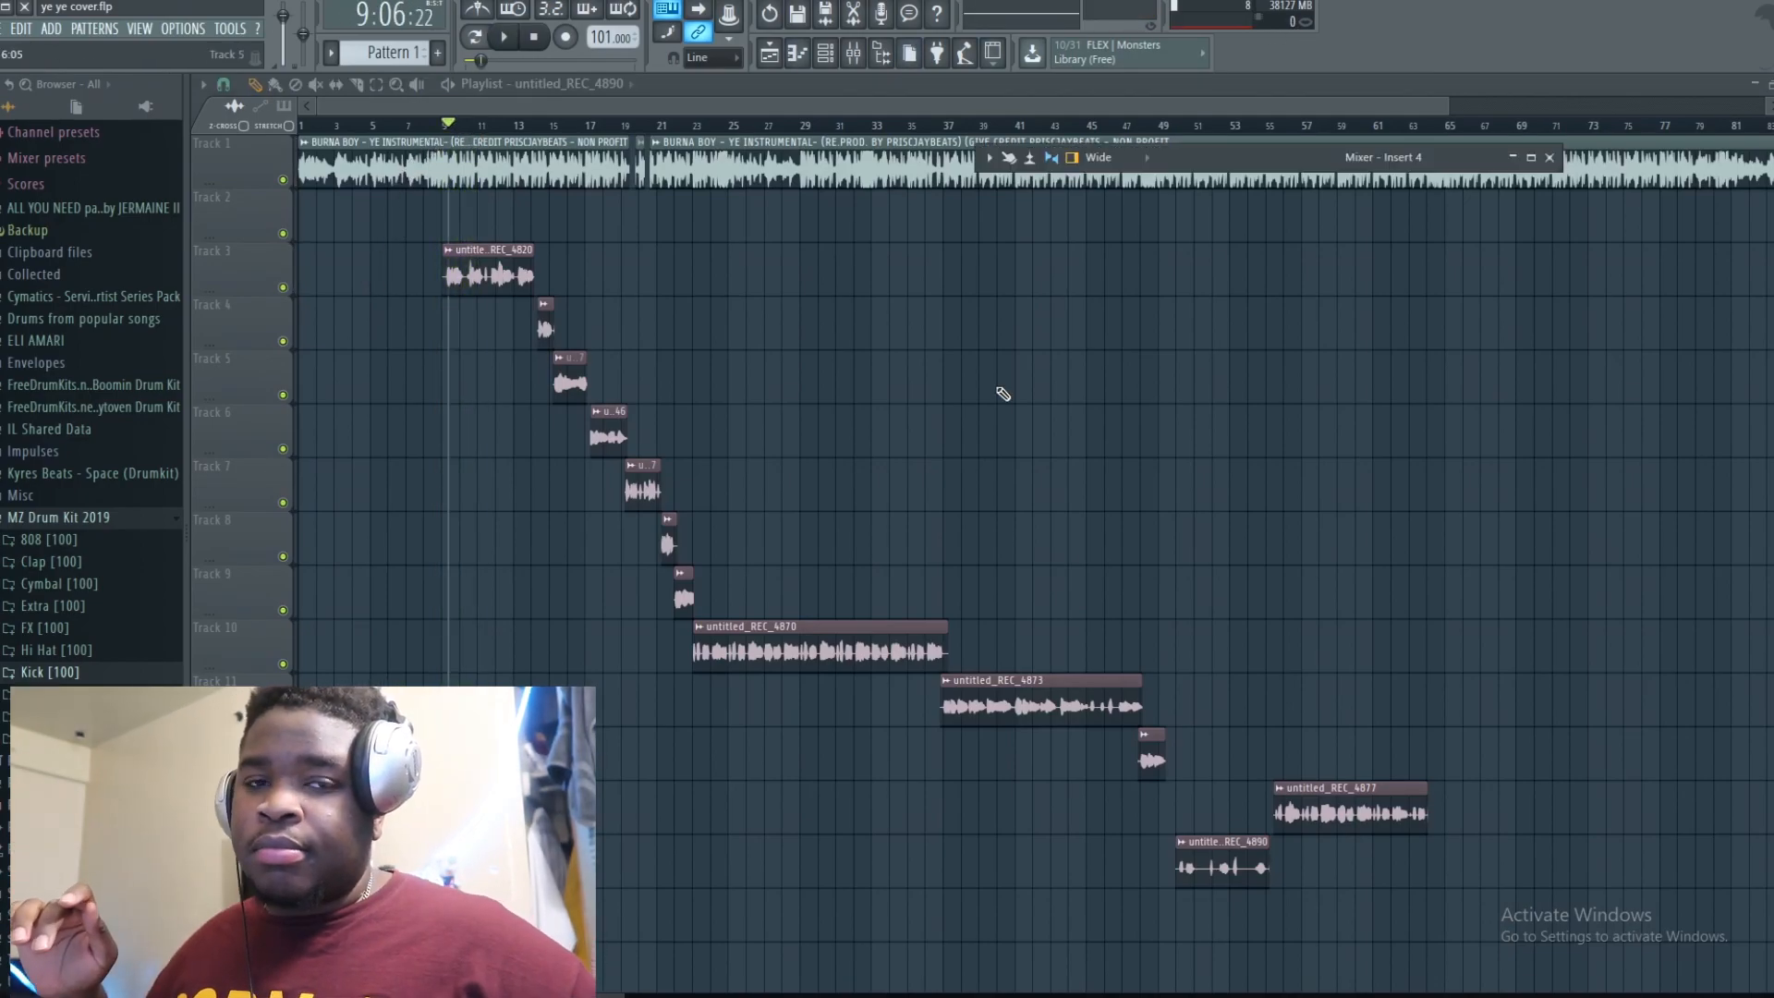